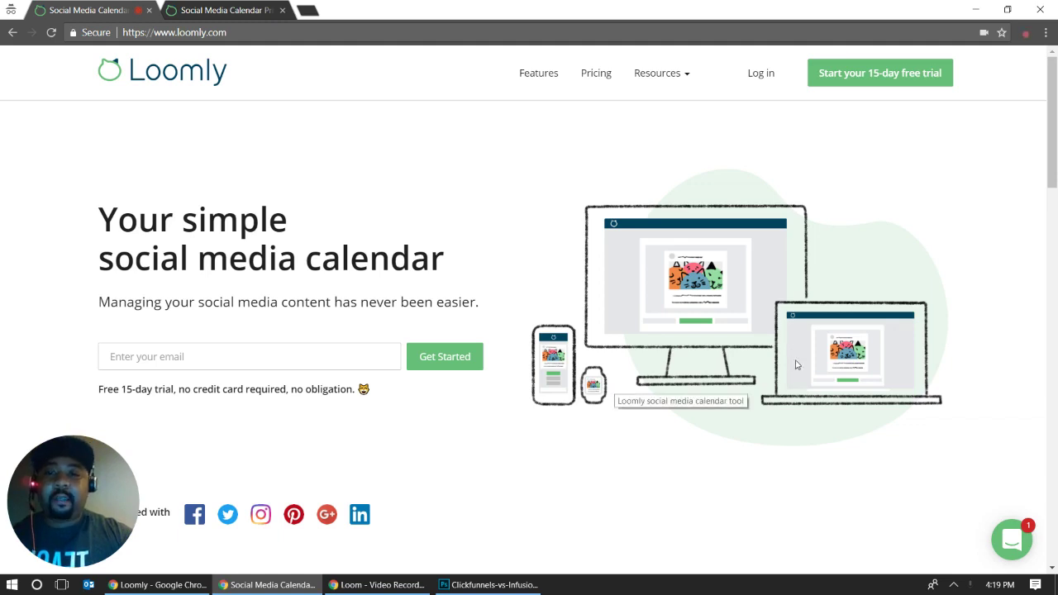
Step: Look through the Loomly homepage, from the supported social networks down to the "Features at a glance" section
{"action": "left_click_drag", "start_coordinate": [1056, 143], "coordinate": [1056, 161]}
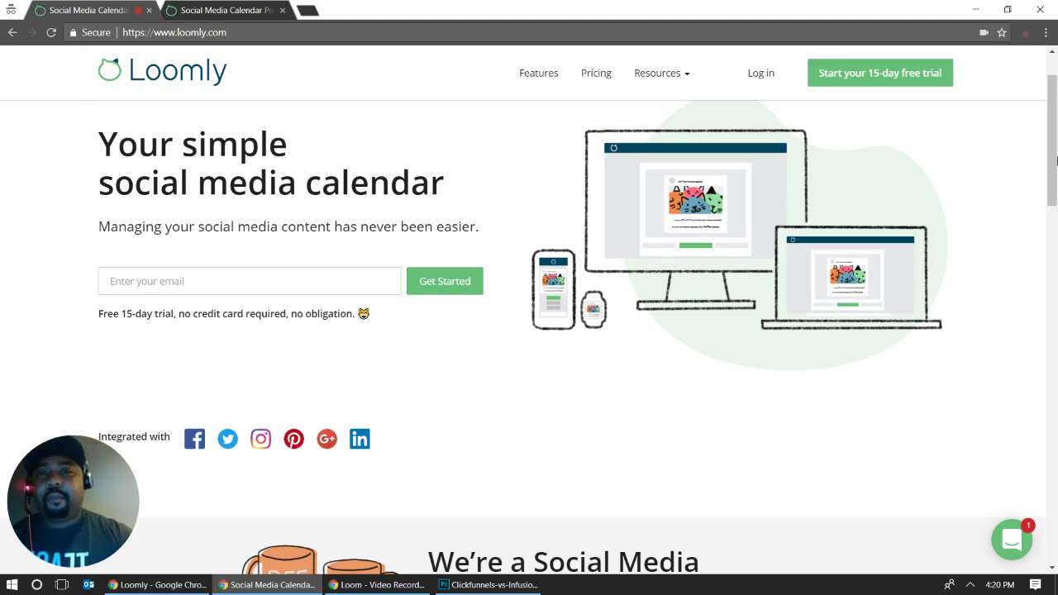
{"action": "left_click_drag", "start_coordinate": [1056, 162], "coordinate": [1057, 176]}
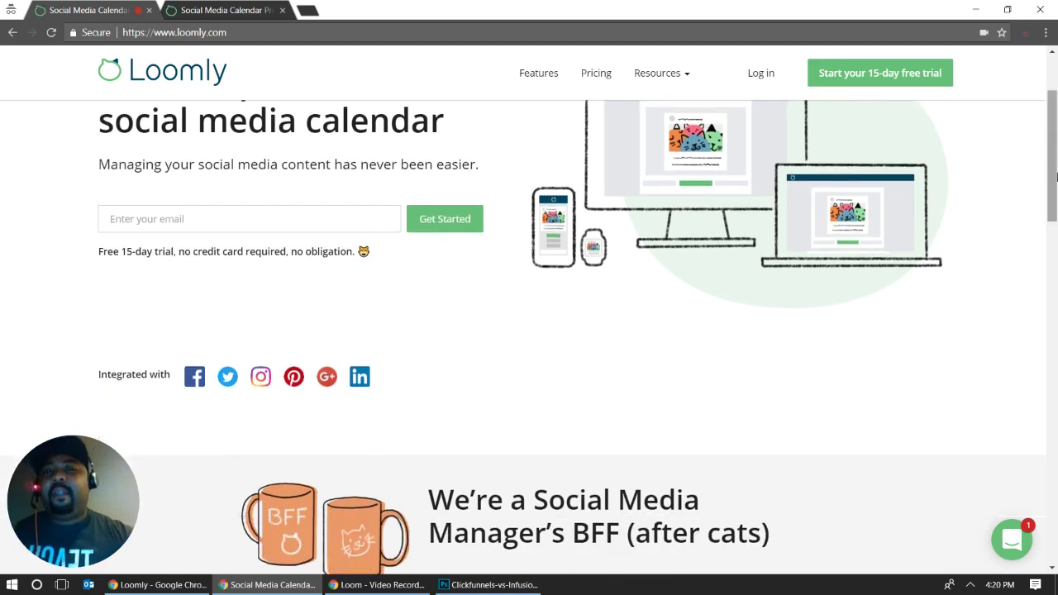
{"action": "left_click_drag", "start_coordinate": [1057, 176], "coordinate": [1056, 221]}
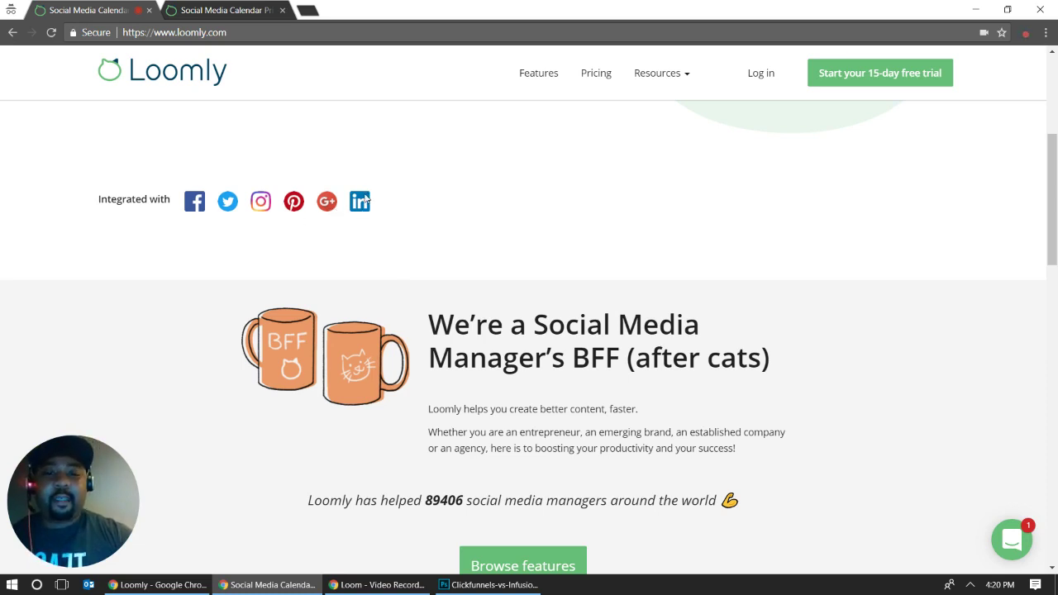
{"action": "left_click_drag", "start_coordinate": [1052, 207], "coordinate": [1056, 438]}
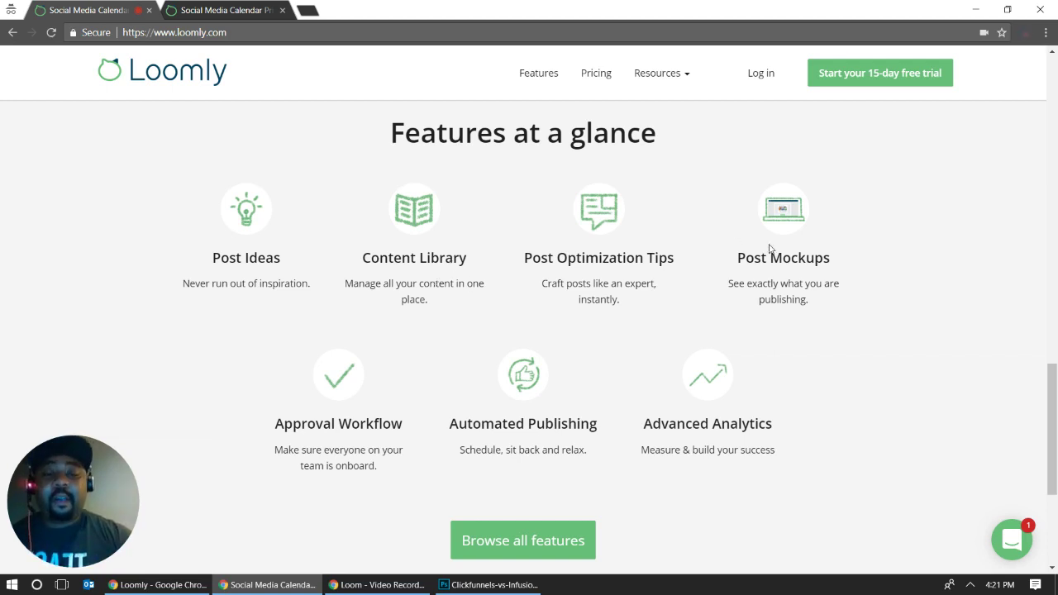
Step: Switch to the logged-in Loomly dashboard and examine its getting-started steps and overview widgets
{"action": "left_click", "coordinate": [199, 583]}
{"action": "left_click", "coordinate": [99, 7]}
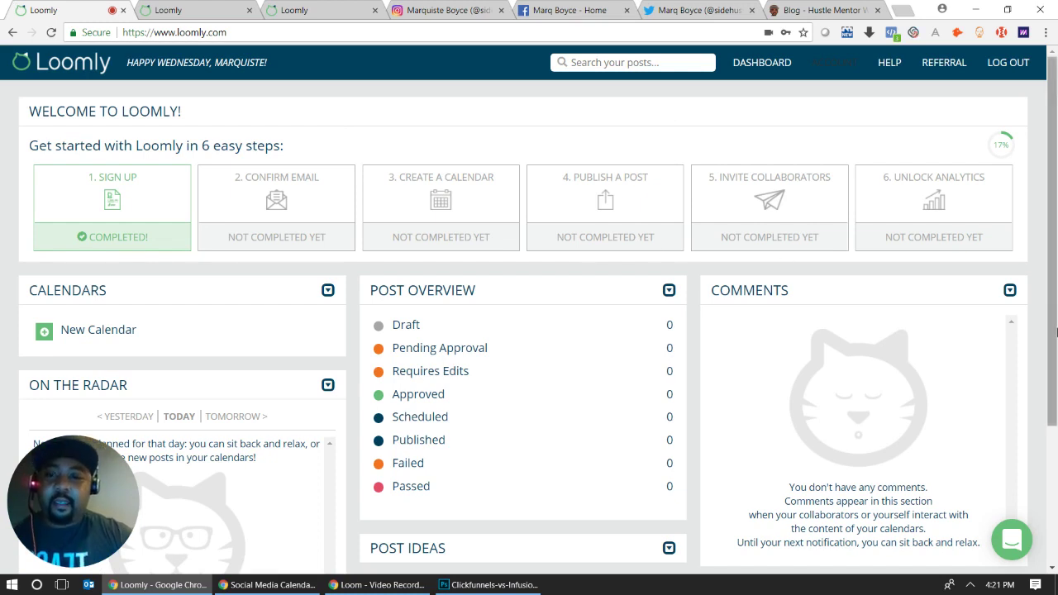
{"action": "mouse_move", "coordinate": [1056, 330]}
{"action": "left_mouse_down"}
{"action": "mouse_move", "coordinate": [1056, 413]}
{"action": "mouse_move", "coordinate": [1056, 331]}
{"action": "left_mouse_up"}
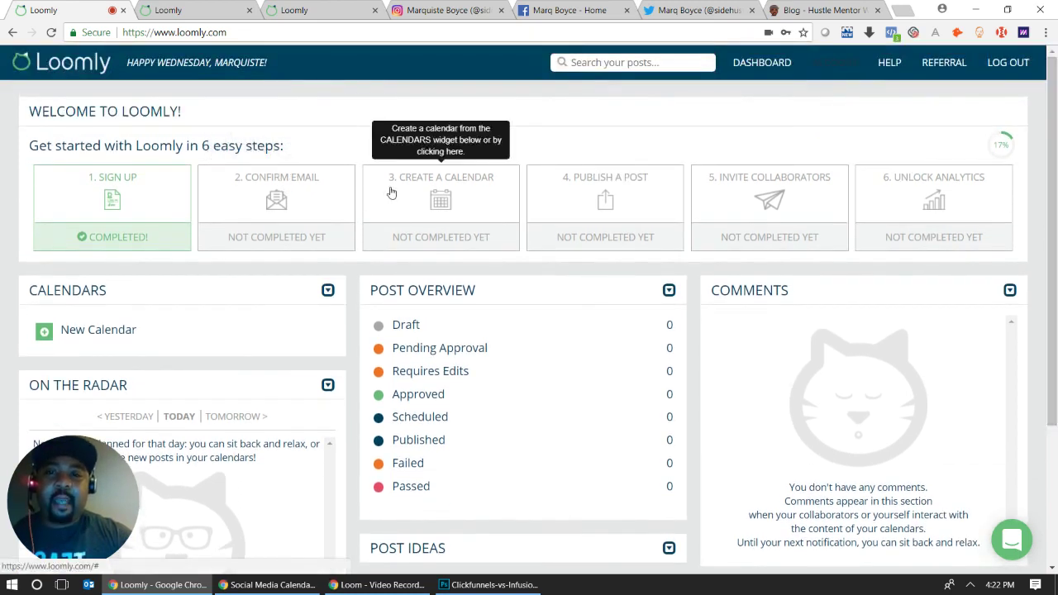
Step: Bring up the Side Hustle Mentor calendar settings and examine the name and industry choices in its details
{"action": "left_click", "coordinate": [171, 8]}
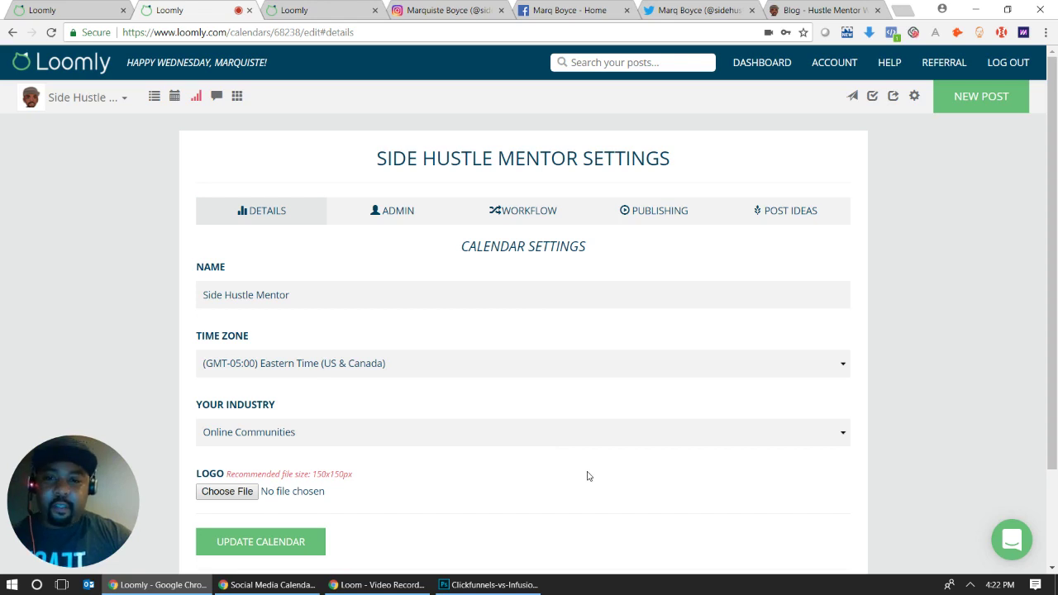
{"action": "left_click", "coordinate": [298, 288]}
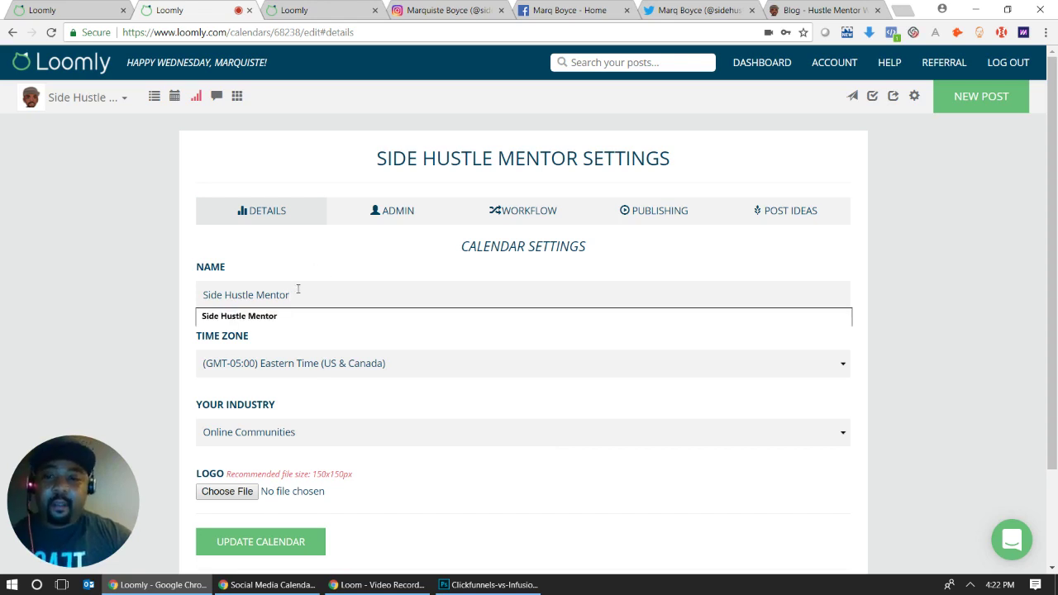
{"action": "left_click", "coordinate": [346, 443]}
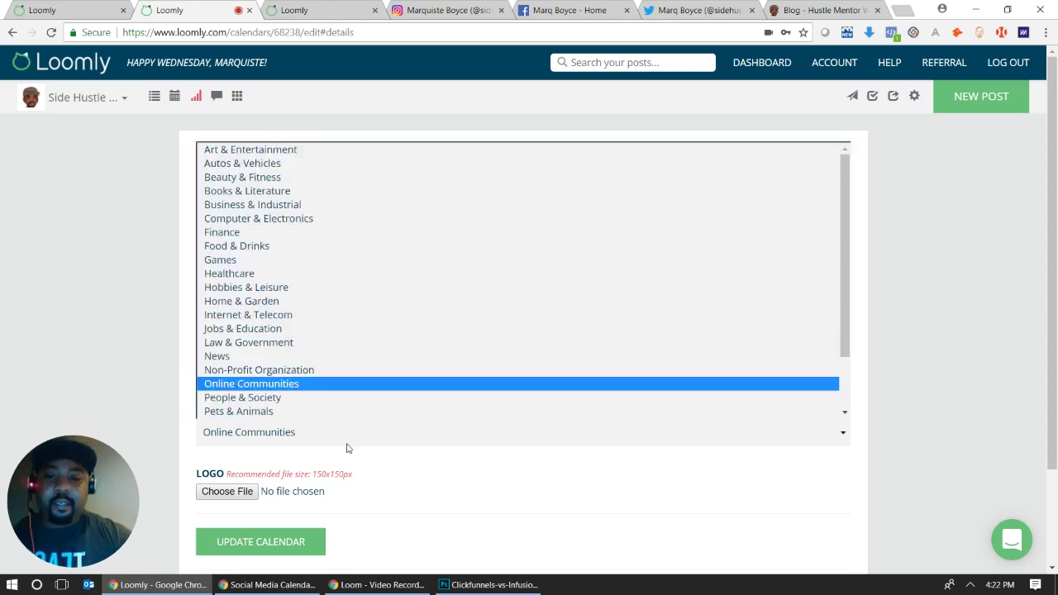
{"action": "left_click", "coordinate": [347, 448]}
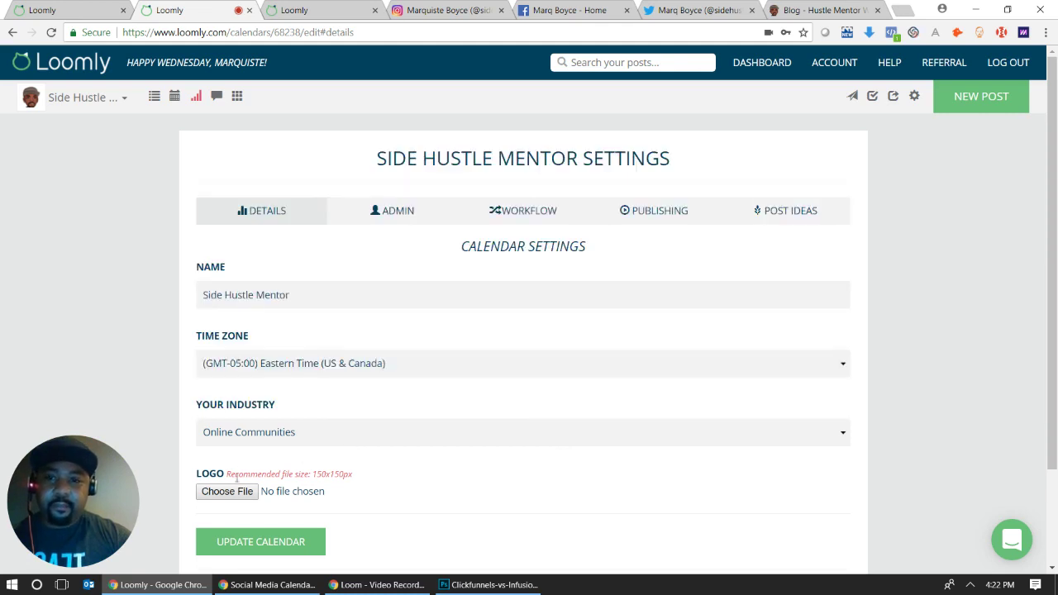
Step: Review the calendar's user administration settings and its Original, Lite and Zero workflow options
{"action": "left_click", "coordinate": [422, 220]}
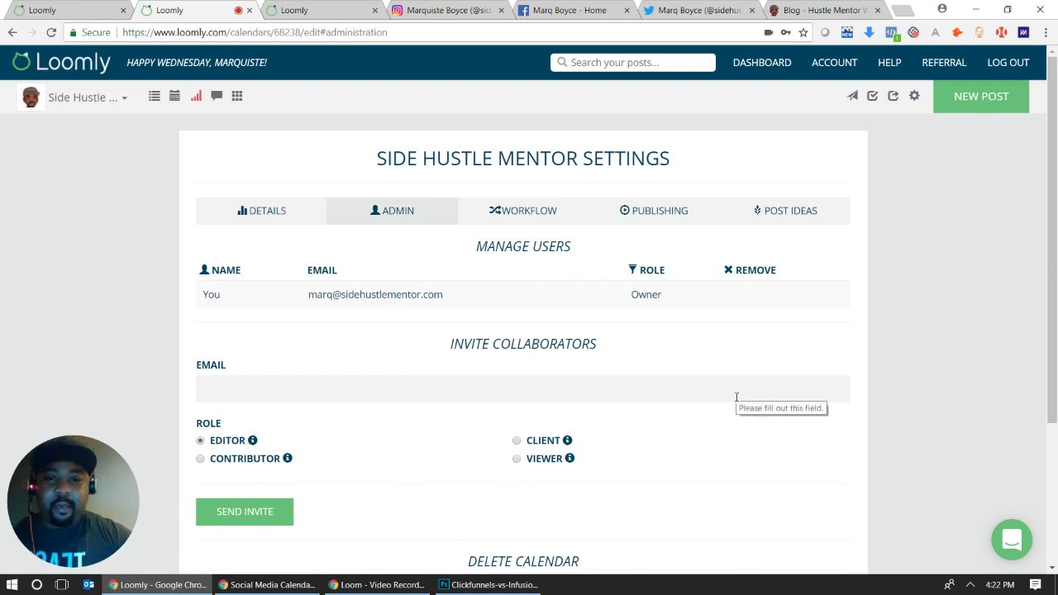
{"action": "left_click", "coordinate": [535, 221]}
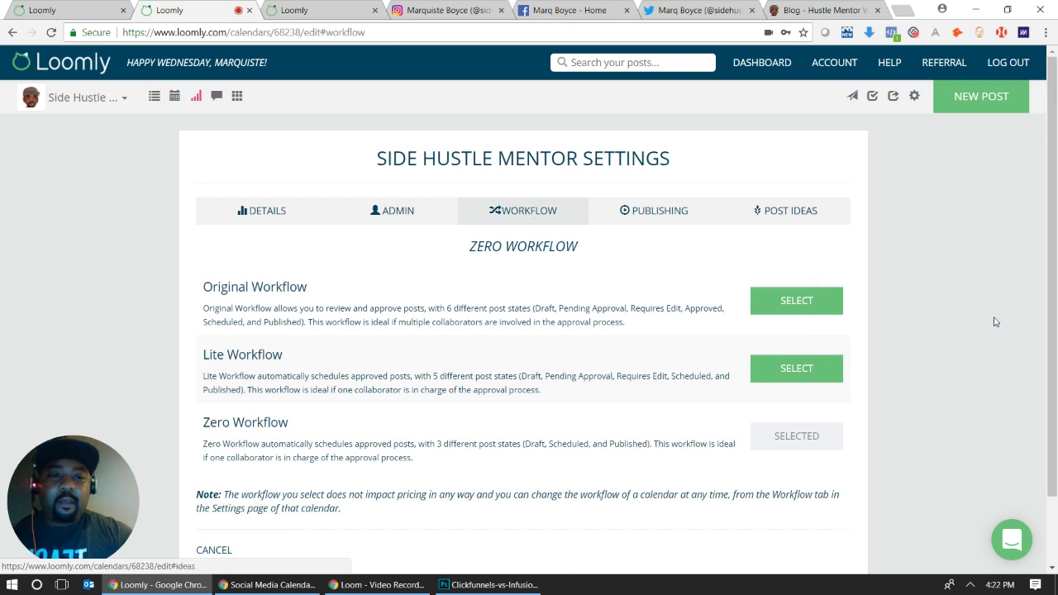
{"action": "scroll", "coordinate": [1055, 353], "scroll_direction": "down", "scroll_amount": 1}
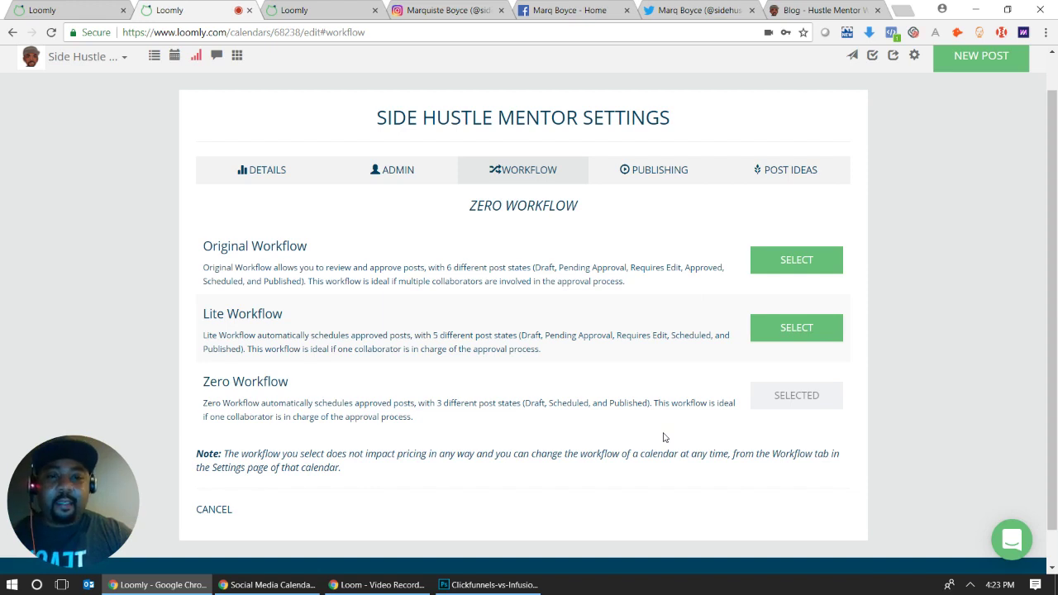
Step: Review the calendar's publishing settings, covering the social accounts that can be connected, removed or reconnected
{"action": "left_click", "coordinate": [671, 172]}
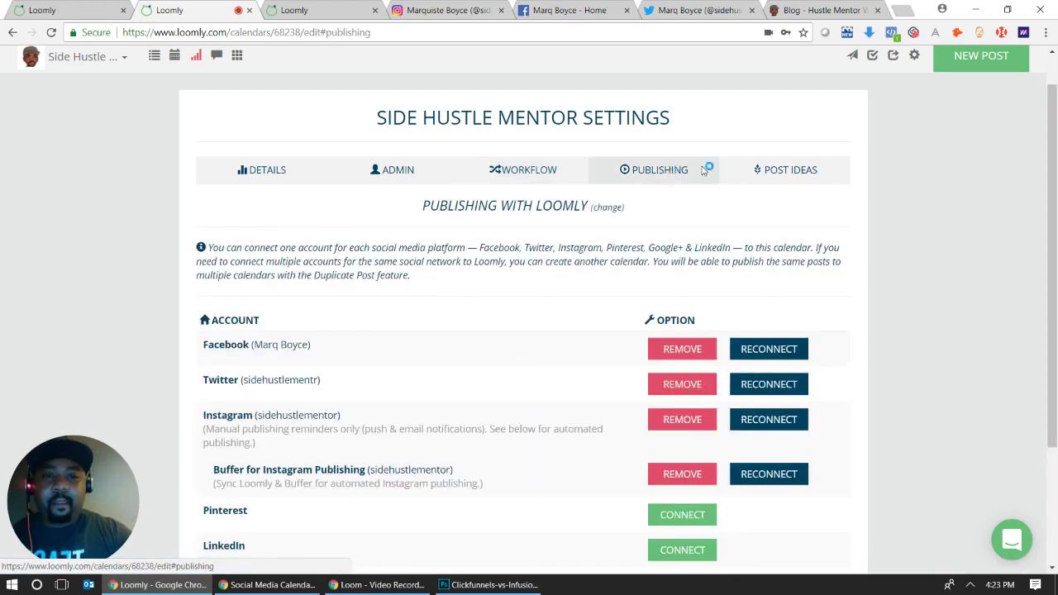
{"action": "left_click_drag", "start_coordinate": [1052, 231], "coordinate": [1052, 314]}
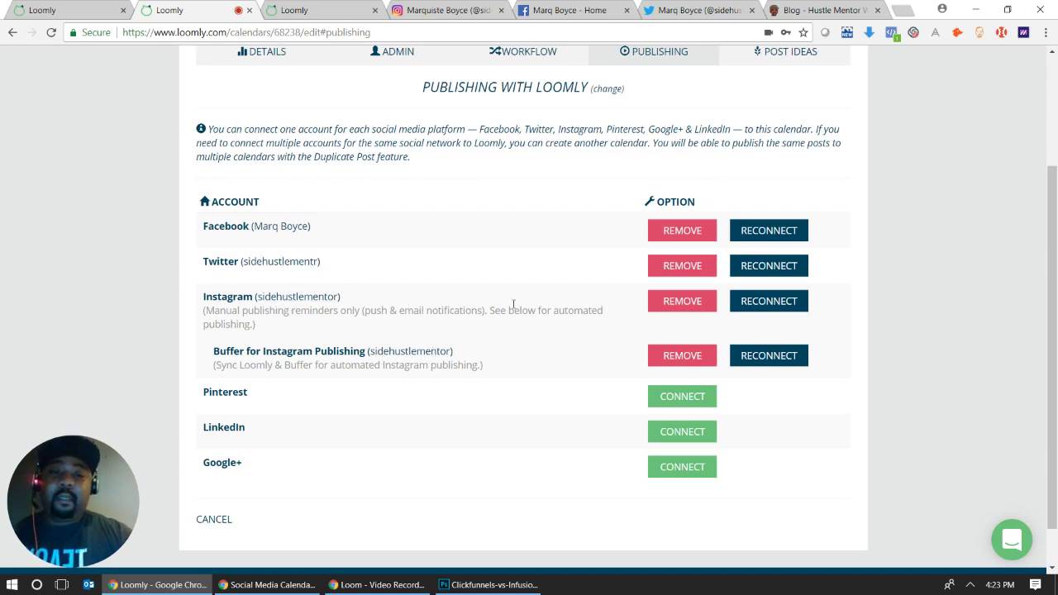
{"action": "scroll", "coordinate": [521, 330], "scroll_direction": "up", "scroll_amount": 2}
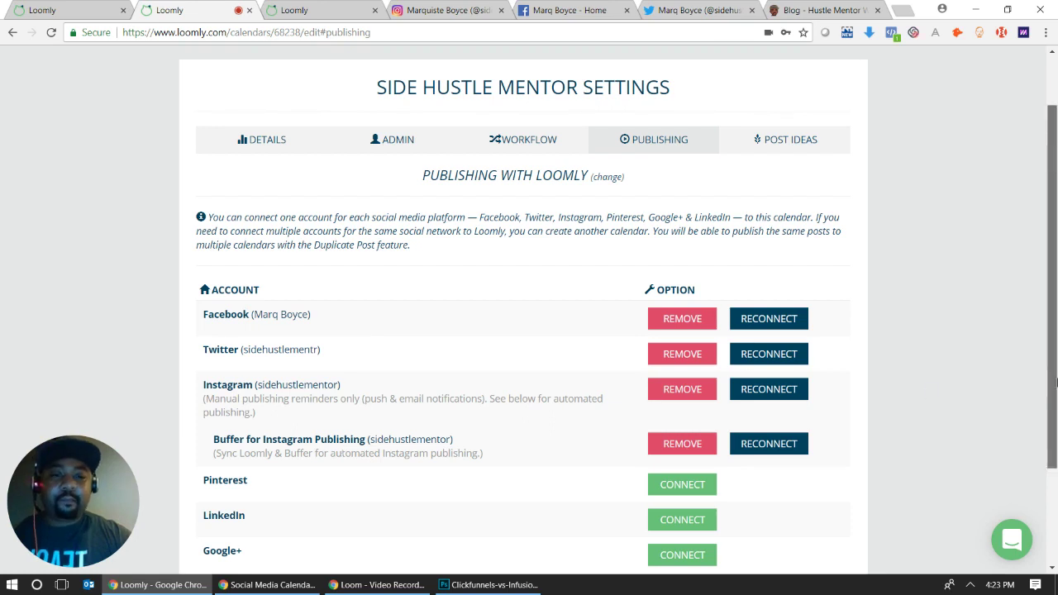
{"action": "left_click_drag", "start_coordinate": [1057, 385], "coordinate": [1052, 419]}
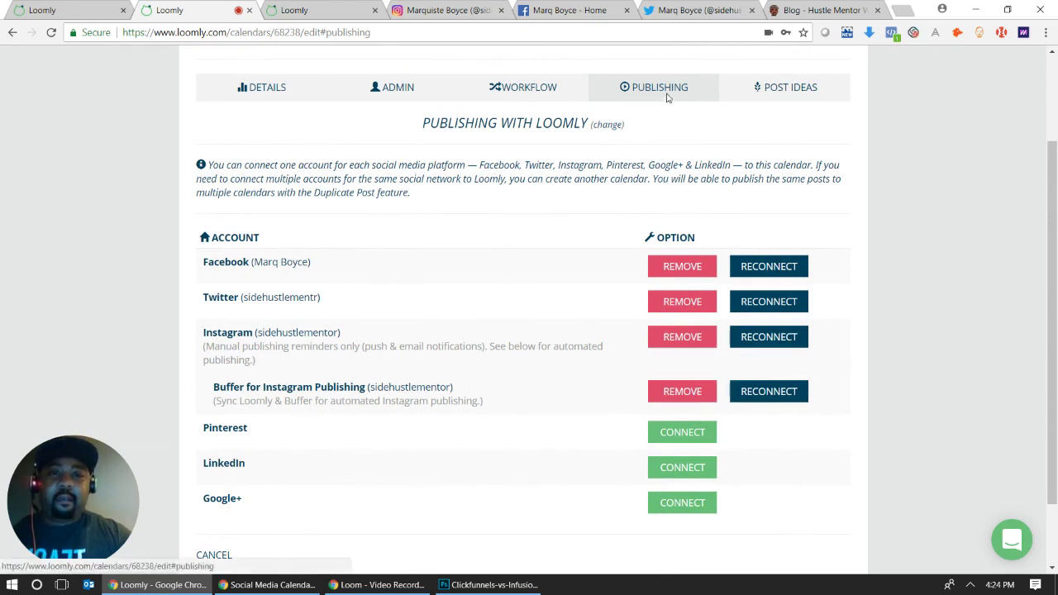
Step: Review the calendar's post ideas settings for Twitter Trends and RSS feeds
{"action": "left_click", "coordinate": [764, 98]}
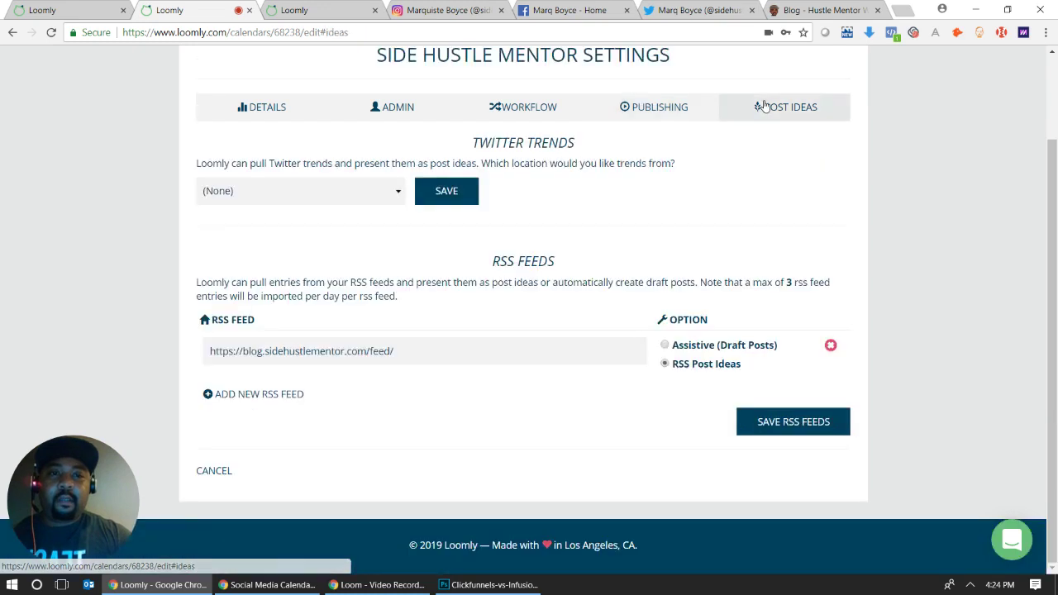
{"action": "scroll", "coordinate": [1057, 217], "scroll_direction": "up", "scroll_amount": 1}
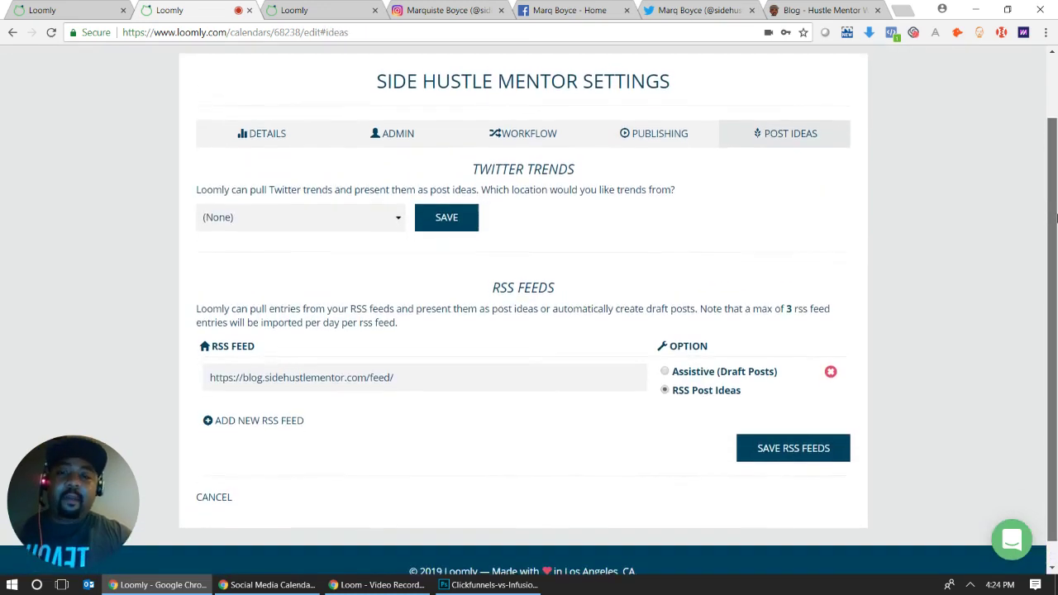
{"action": "scroll", "coordinate": [1057, 217], "scroll_direction": "down", "scroll_amount": 1}
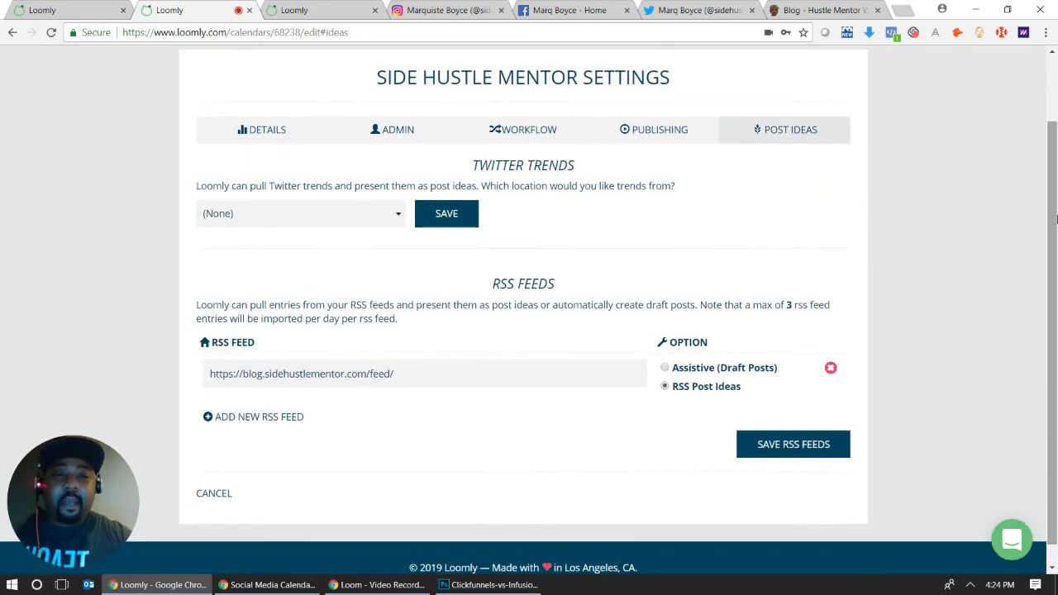
{"action": "left_click_drag", "start_coordinate": [1057, 217], "coordinate": [1056, 167]}
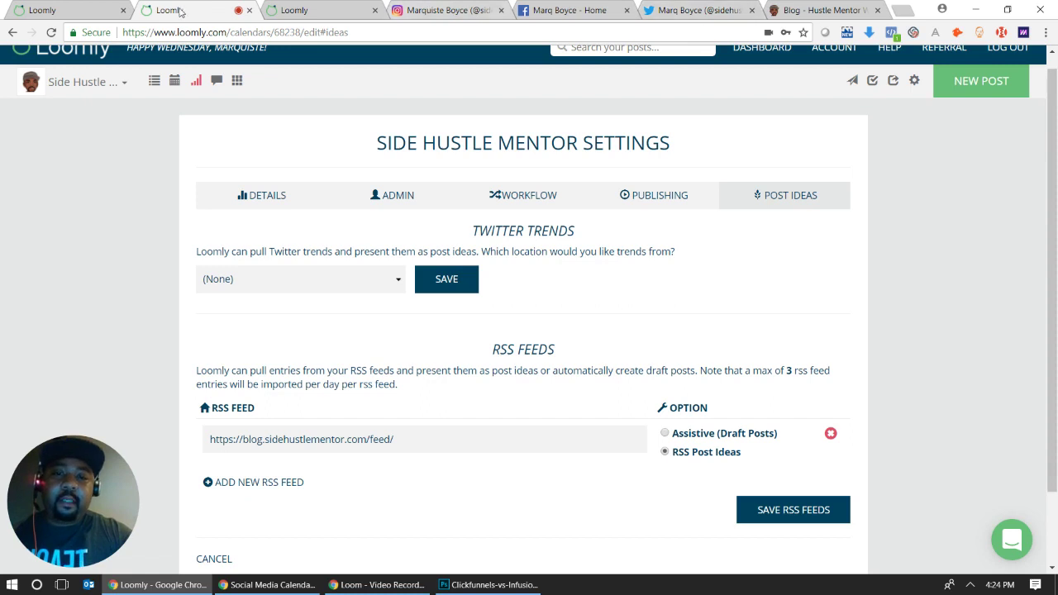
Step: Set the Twitter Trends location to United States with Boston as the city
{"action": "left_click", "coordinate": [359, 283]}
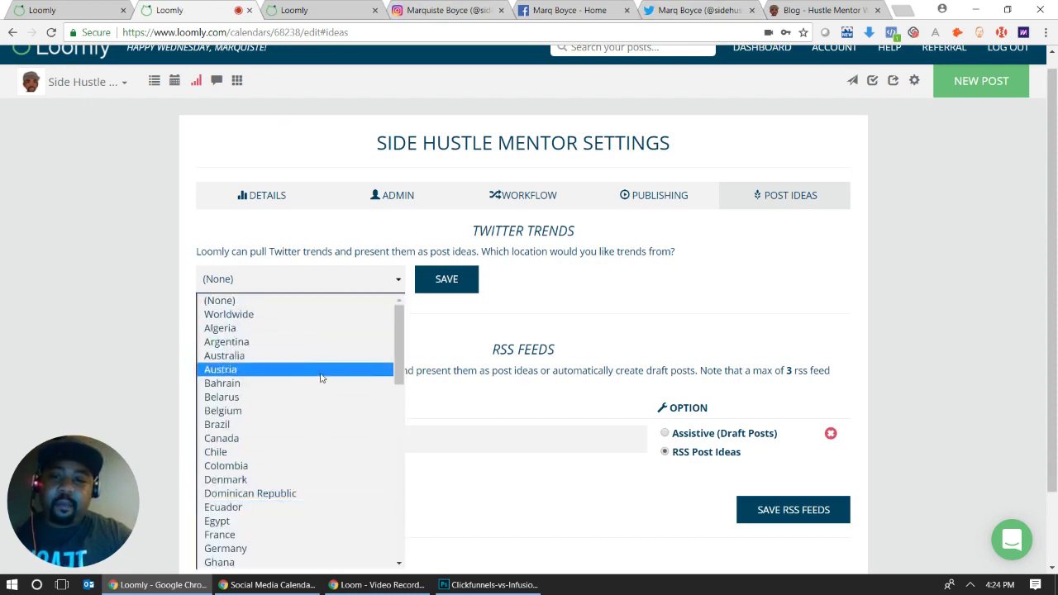
{"action": "left_click", "coordinate": [351, 328]}
{"action": "left_click", "coordinate": [368, 281]}
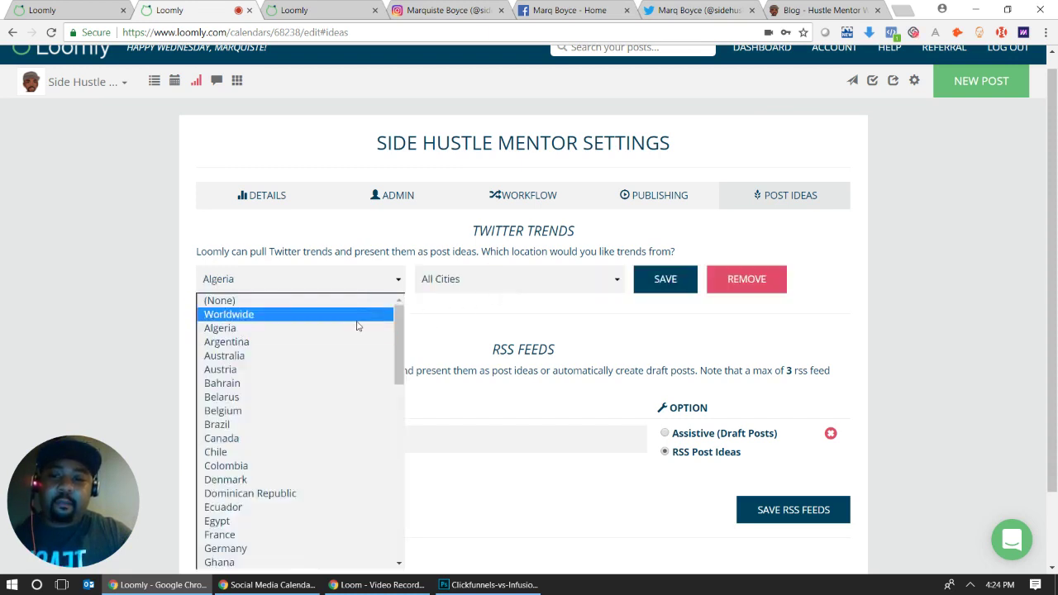
{"action": "left_click", "coordinate": [356, 321]}
{"action": "left_click", "coordinate": [372, 290]}
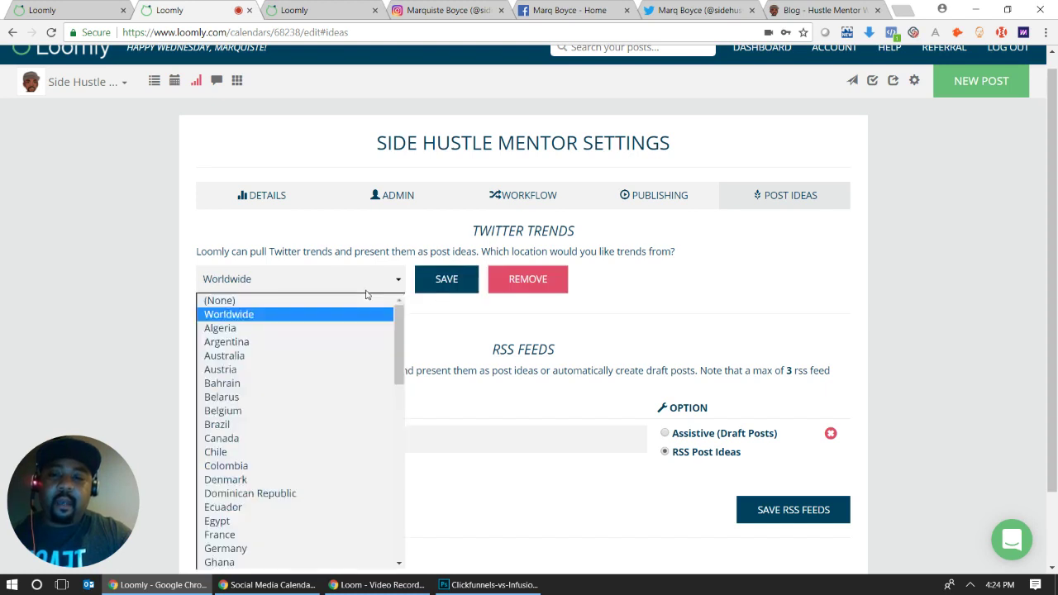
{"action": "left_click_drag", "start_coordinate": [403, 339], "coordinate": [395, 572]}
{"action": "left_click", "coordinate": [353, 537]}
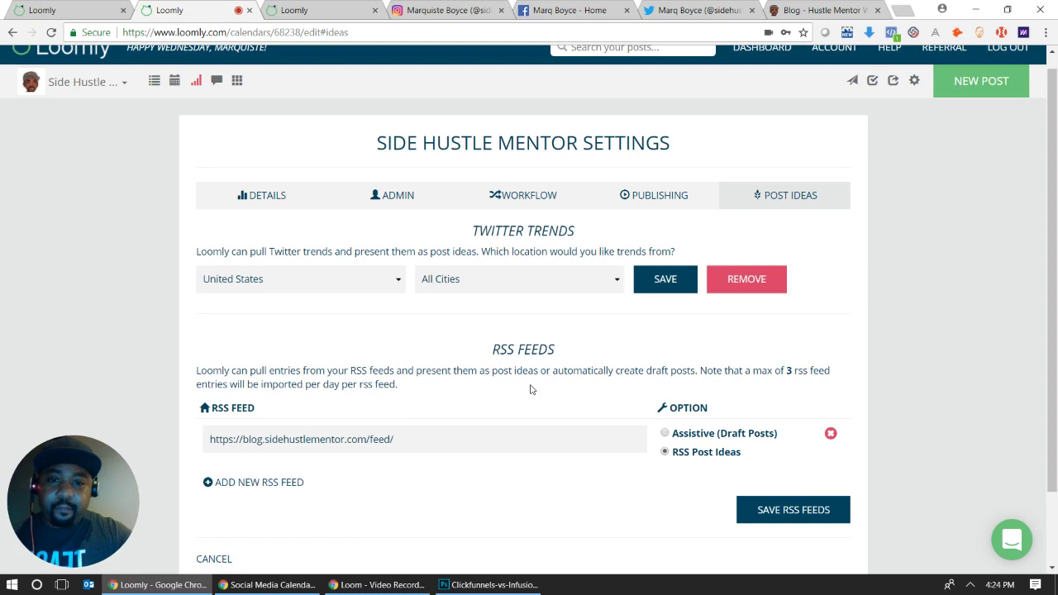
{"action": "left_click", "coordinate": [587, 290]}
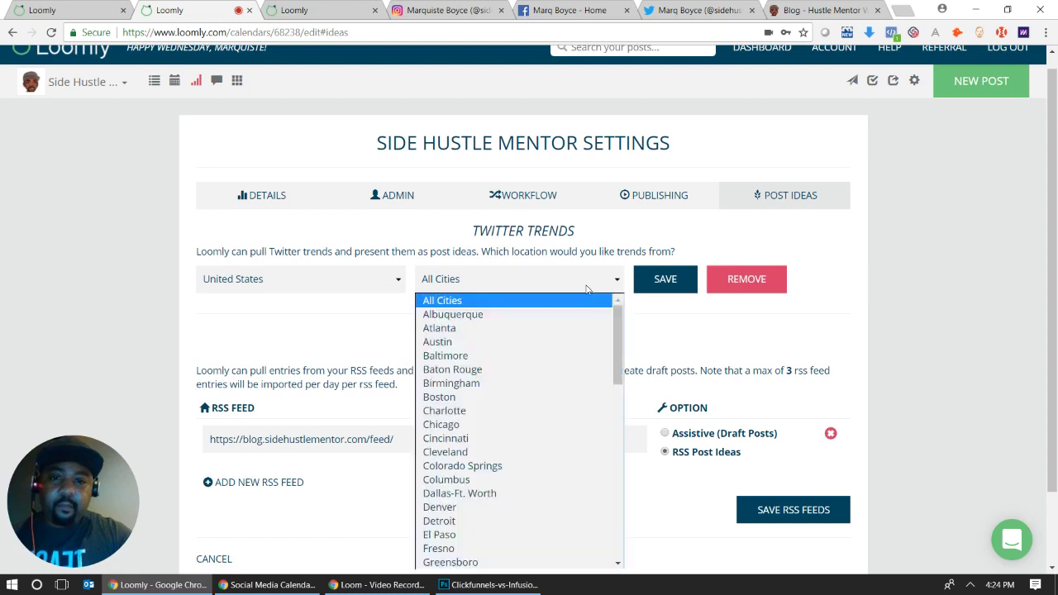
{"action": "left_click", "coordinate": [510, 397]}
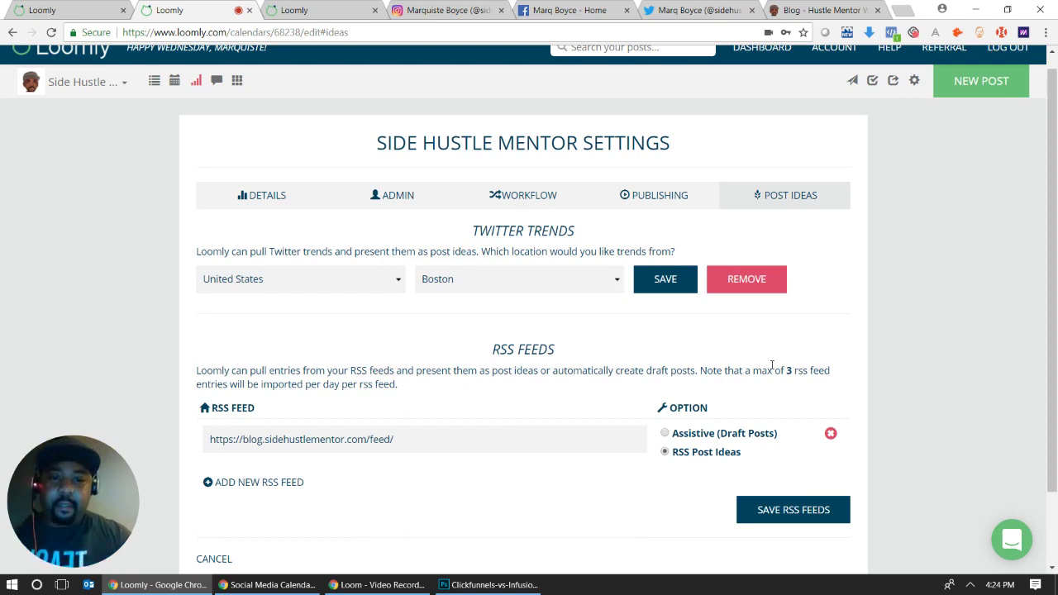
Step: Remove the Twitter Trends location from the calendar's post ideas settings
{"action": "left_click", "coordinate": [767, 285]}
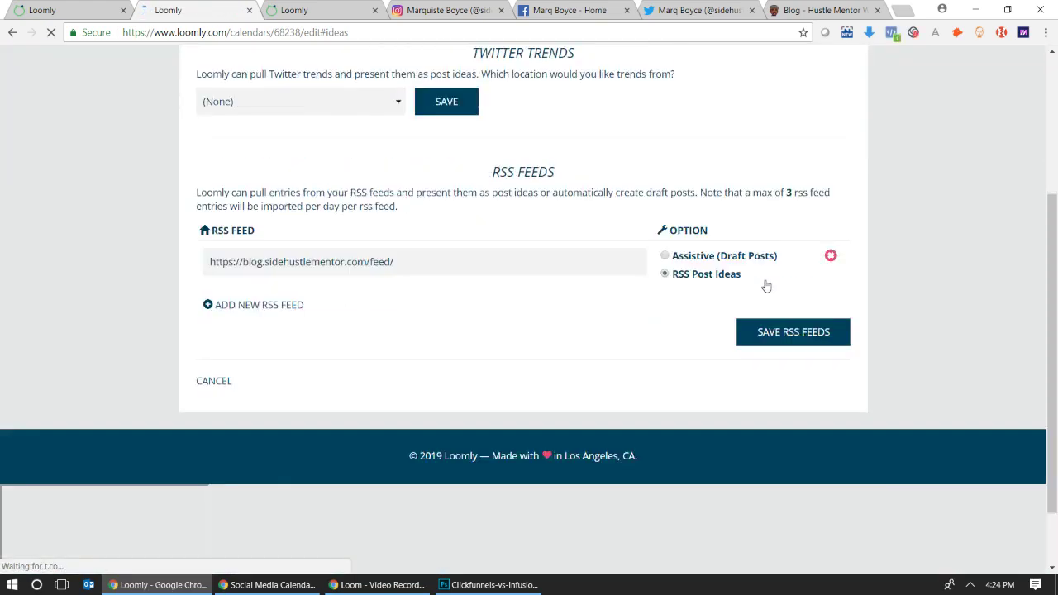
{"action": "scroll", "coordinate": [1056, 345], "scroll_direction": "down", "scroll_amount": 1}
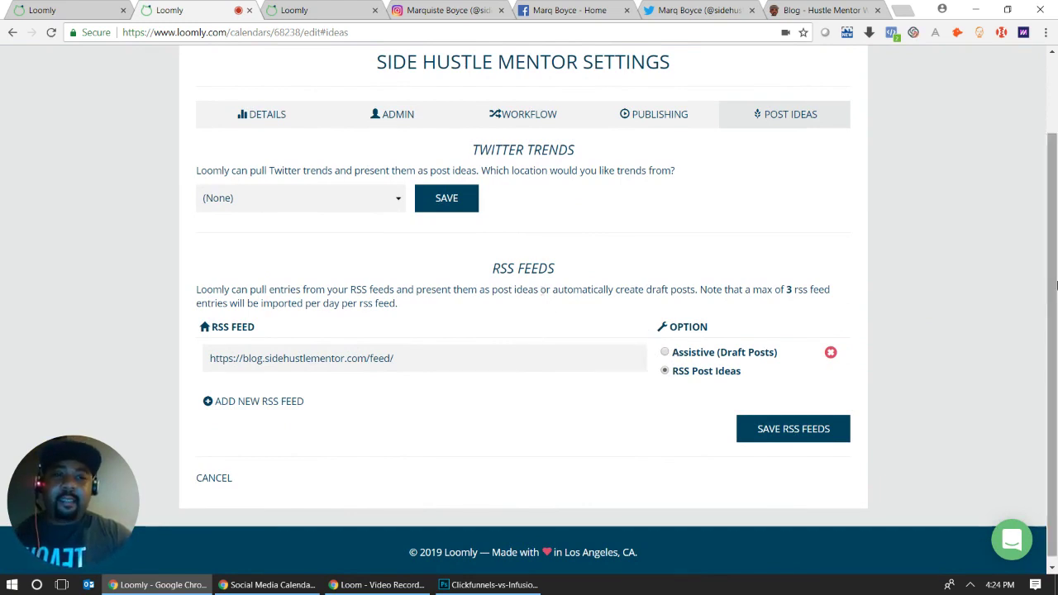
{"action": "left_click_drag", "start_coordinate": [1056, 255], "coordinate": [1056, 180]}
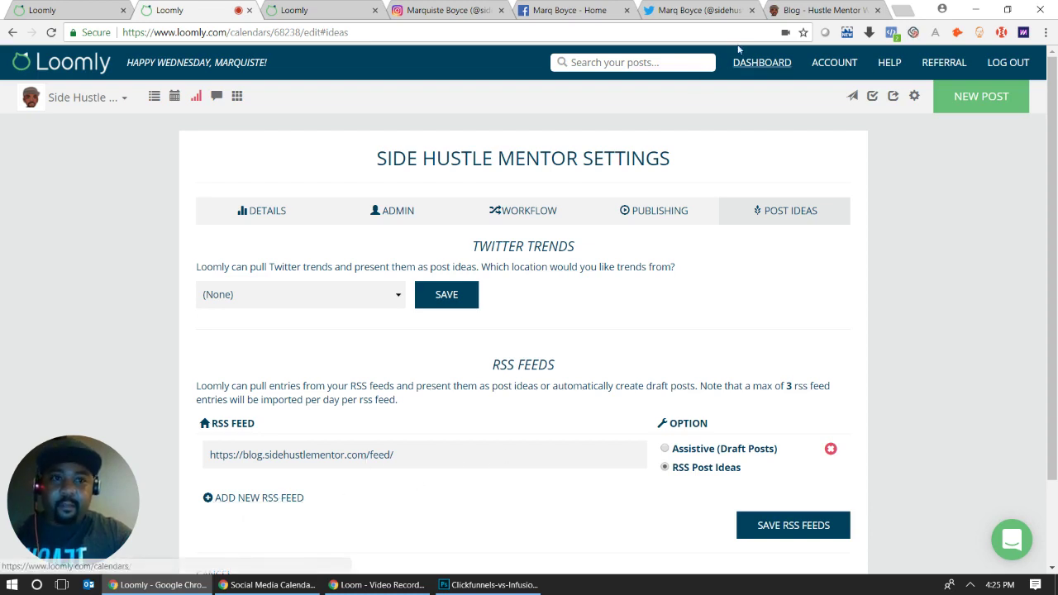
Step: View the Side Hustle Mentor blog's posts that supply the RSS feed and return to the calendar settings
{"action": "left_click", "coordinate": [819, 10]}
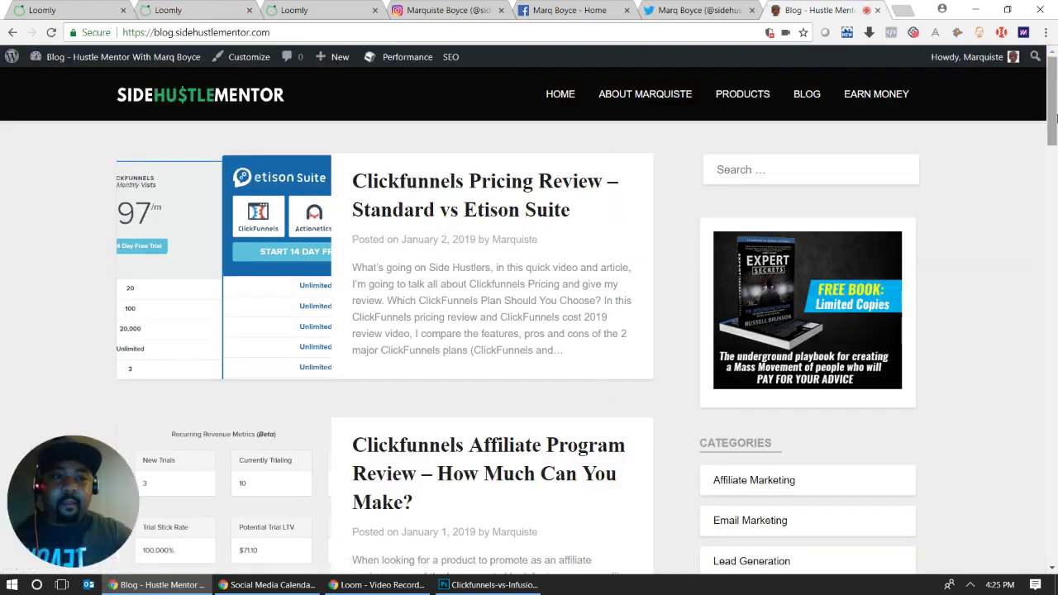
{"action": "left_click_drag", "start_coordinate": [1055, 113], "coordinate": [1055, 79]}
{"action": "left_click", "coordinate": [253, 7]}
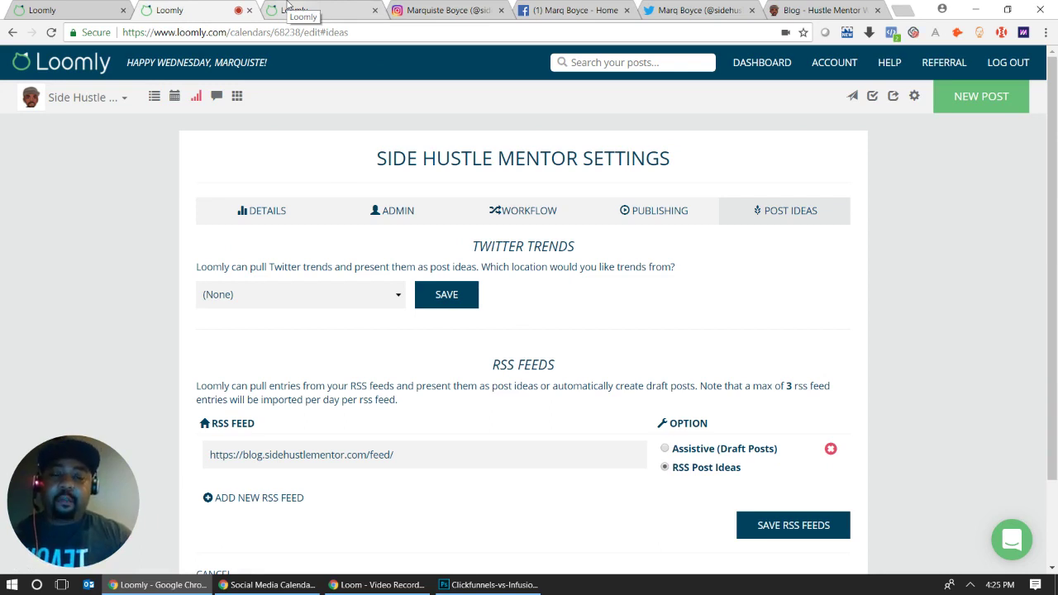
Step: Switch to the new post form and look through its full list of post ideas
{"action": "left_click", "coordinate": [290, 10]}
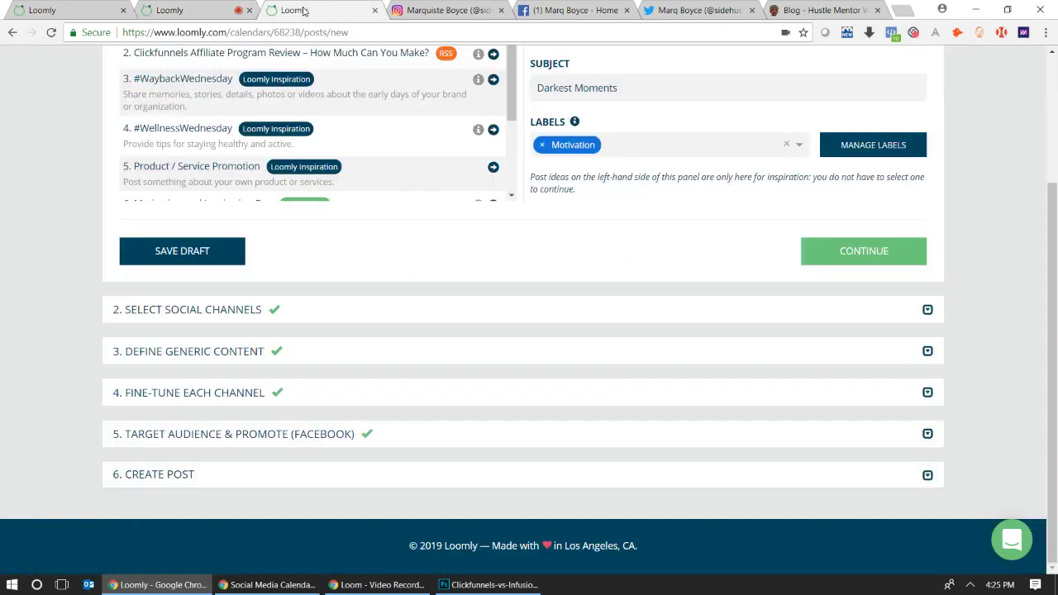
{"action": "left_click", "coordinate": [1056, 112]}
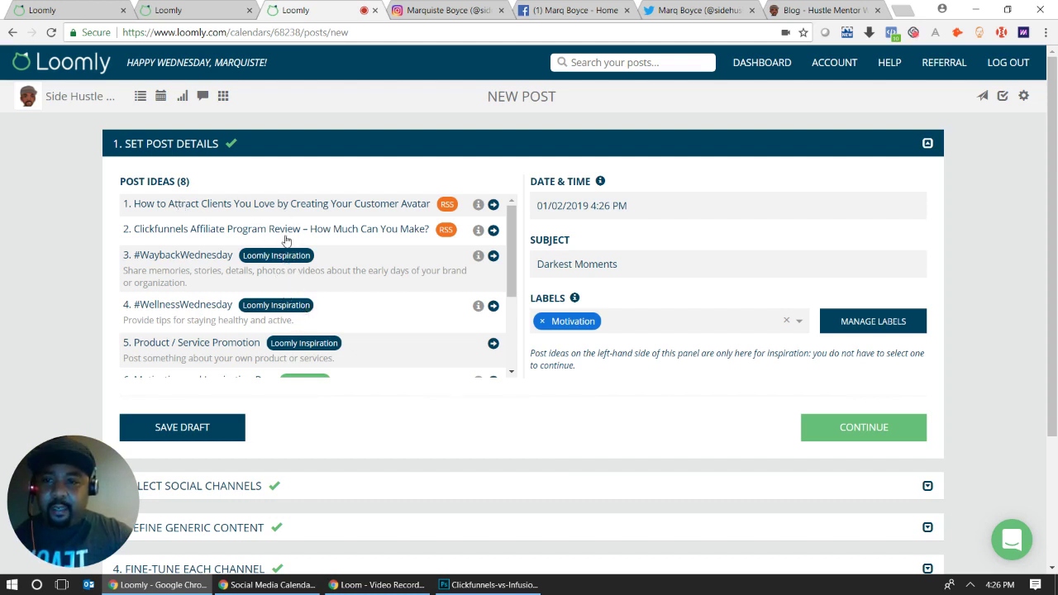
{"action": "left_click_drag", "start_coordinate": [514, 286], "coordinate": [511, 356]}
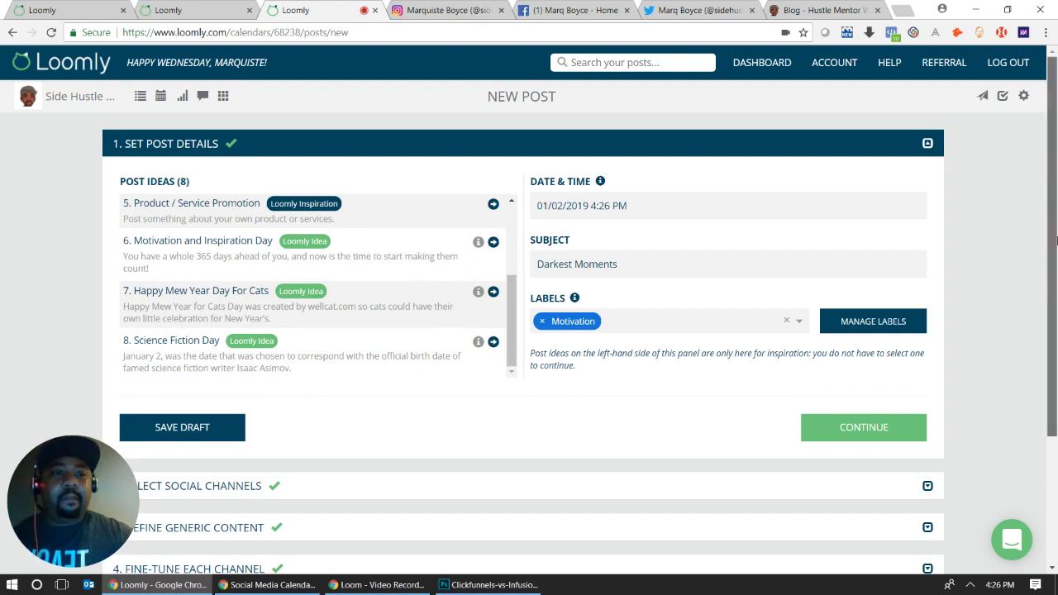
Step: Review the post details and post ideas, then continue past the Facebook, Twitter and Instagram channel selection to the generic content
{"action": "left_click_drag", "start_coordinate": [1054, 240], "coordinate": [1052, 281]}
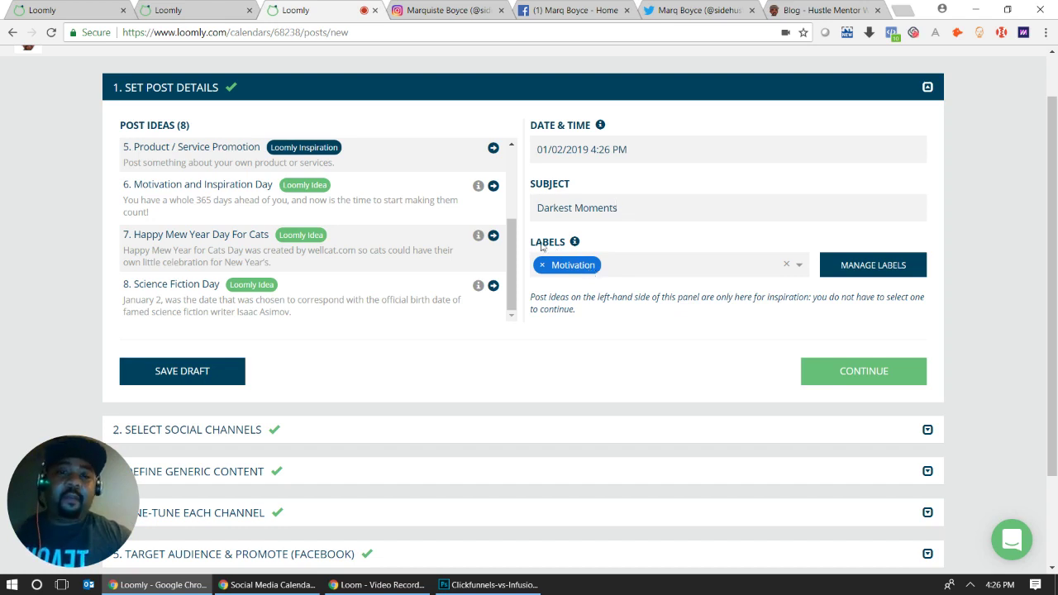
{"action": "left_click_drag", "start_coordinate": [513, 230], "coordinate": [514, 154]}
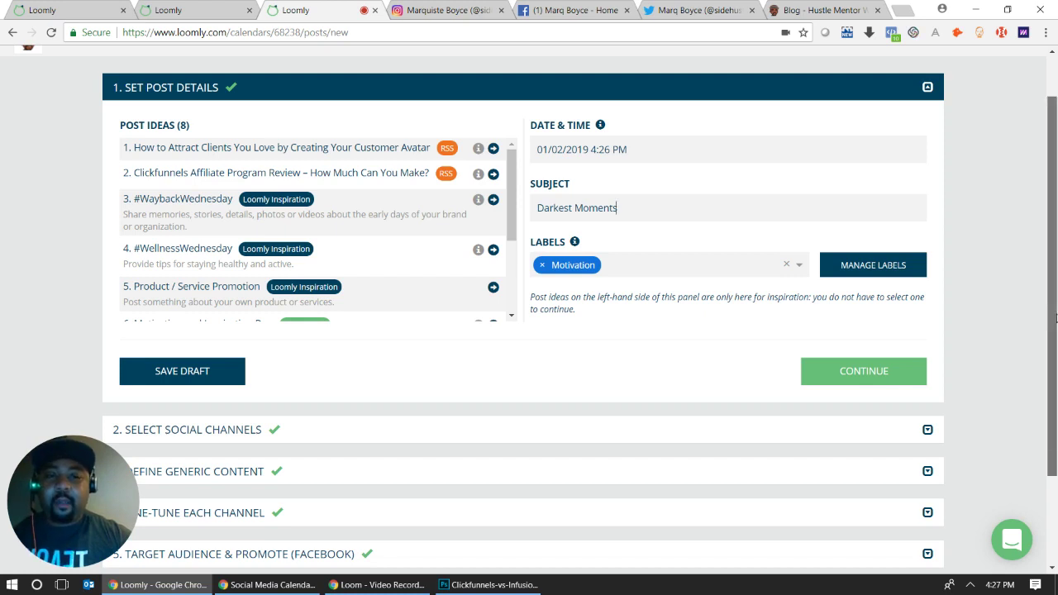
{"action": "scroll", "coordinate": [1056, 318], "scroll_direction": "down", "scroll_amount": 3}
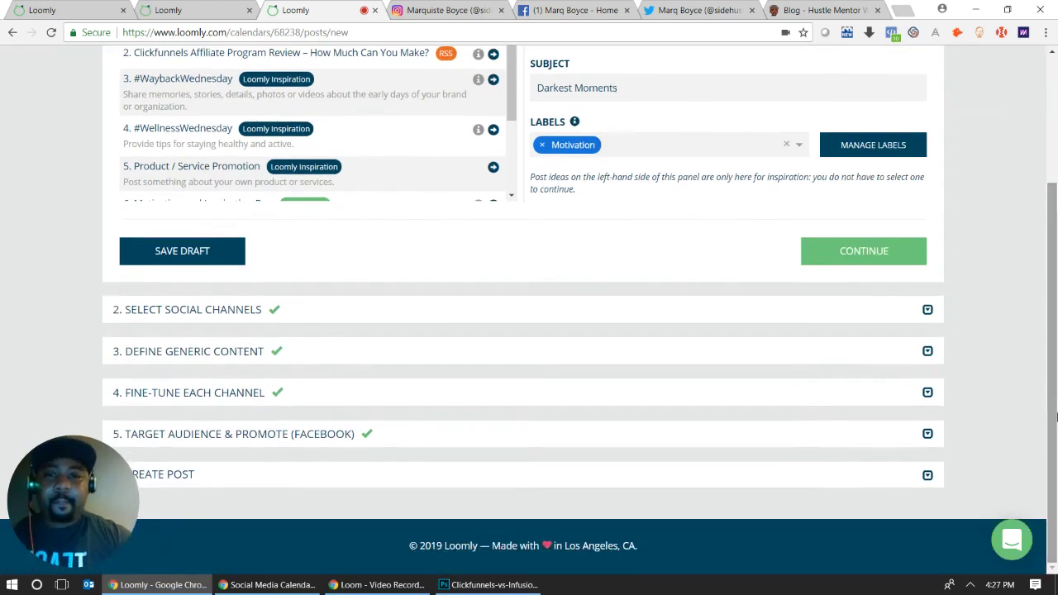
{"action": "left_click", "coordinate": [879, 252]}
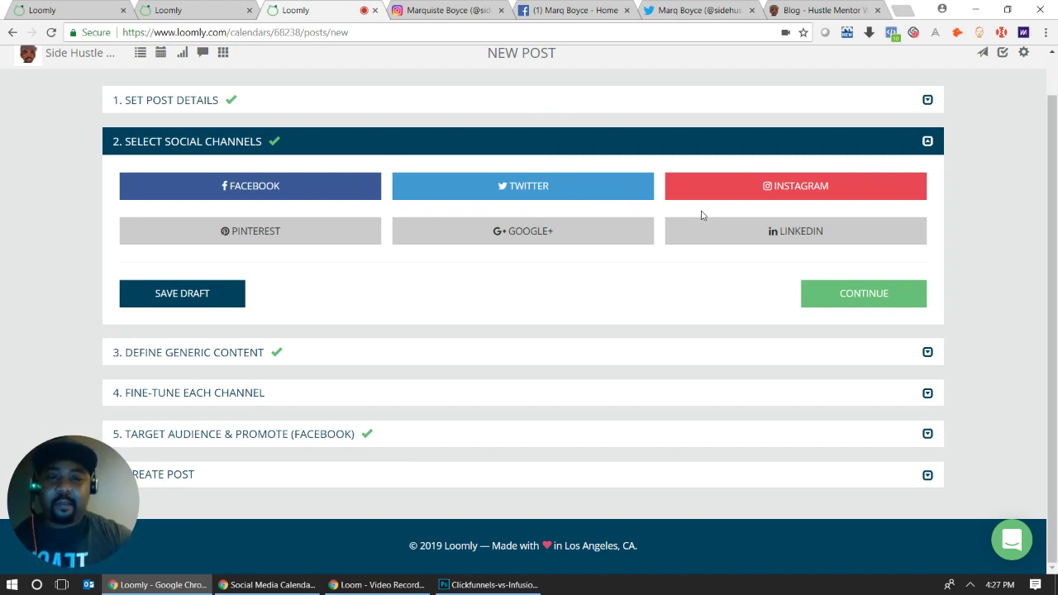
{"action": "left_click", "coordinate": [823, 305]}
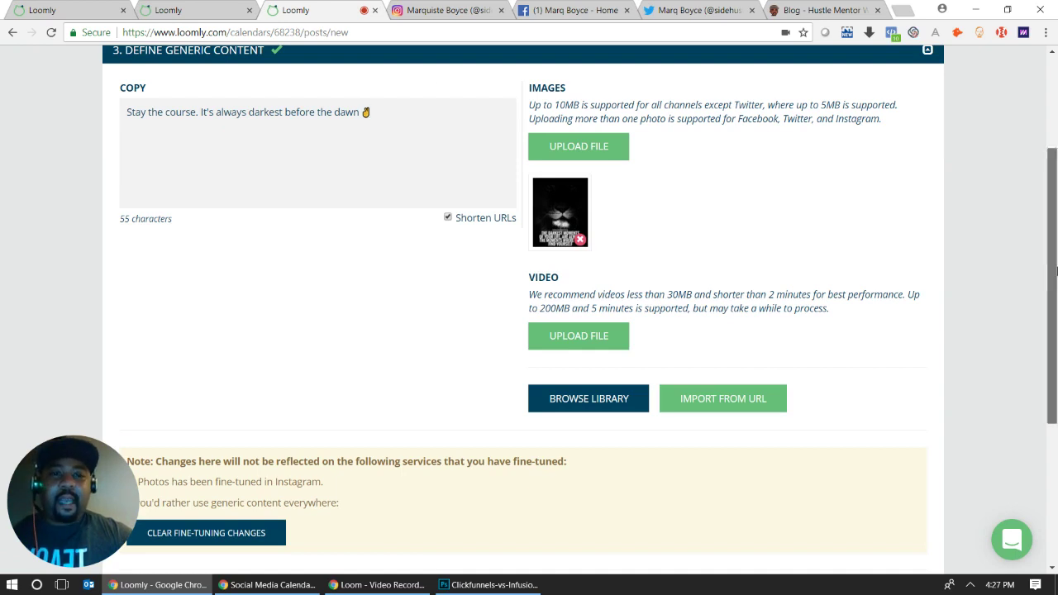
Step: Highlight the generic post copy, look over the image and video options, and continue to the per-channel fine-tuning
{"action": "left_click_drag", "start_coordinate": [1054, 269], "coordinate": [1055, 246]}
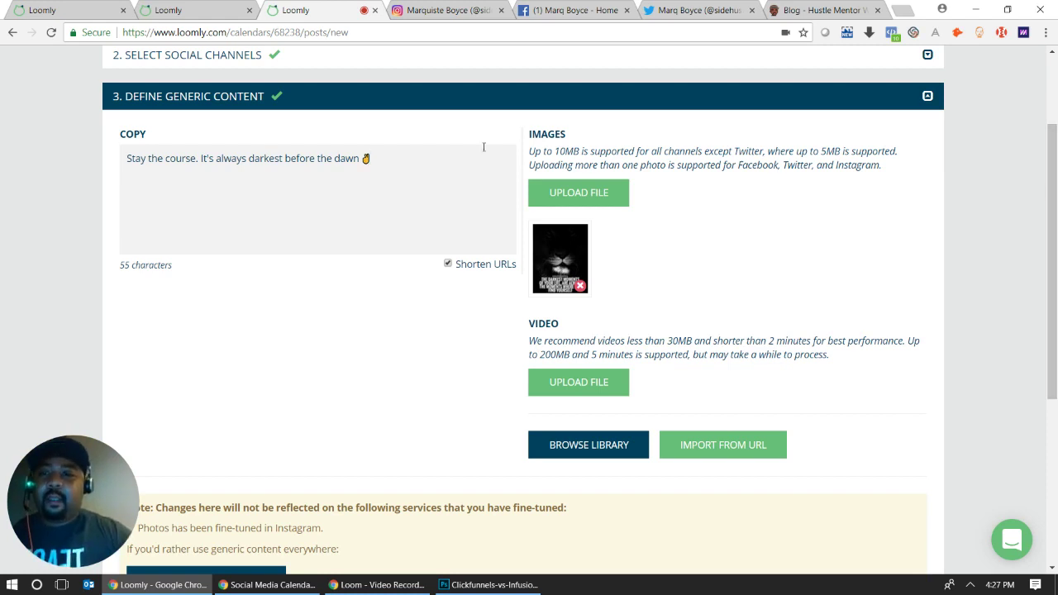
{"action": "left_click_drag", "start_coordinate": [422, 160], "coordinate": [108, 151]}
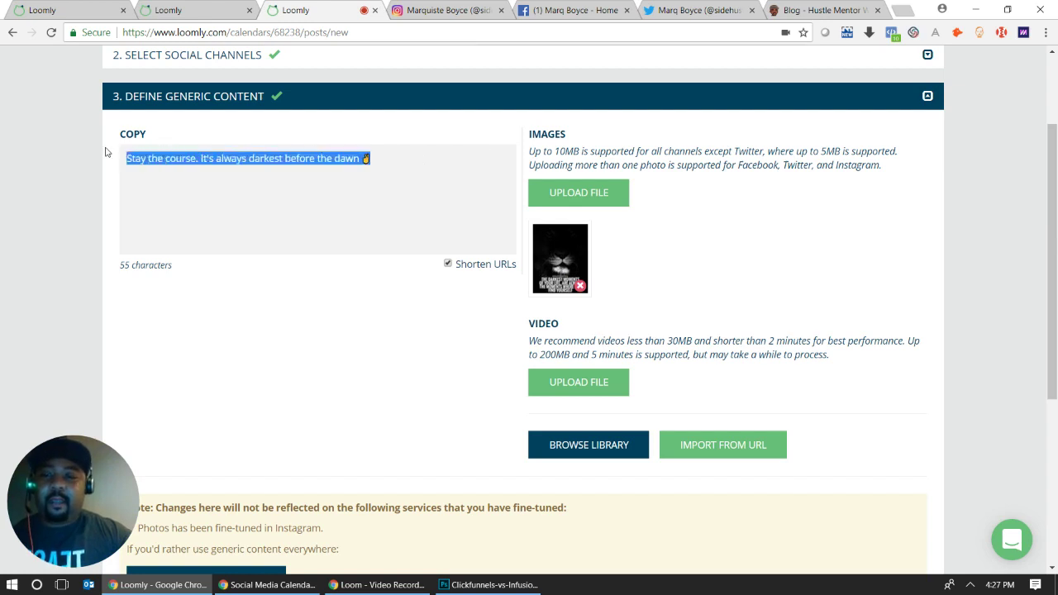
{"action": "left_click", "coordinate": [198, 155]}
{"action": "left_click_drag", "start_coordinate": [386, 162], "coordinate": [93, 133]}
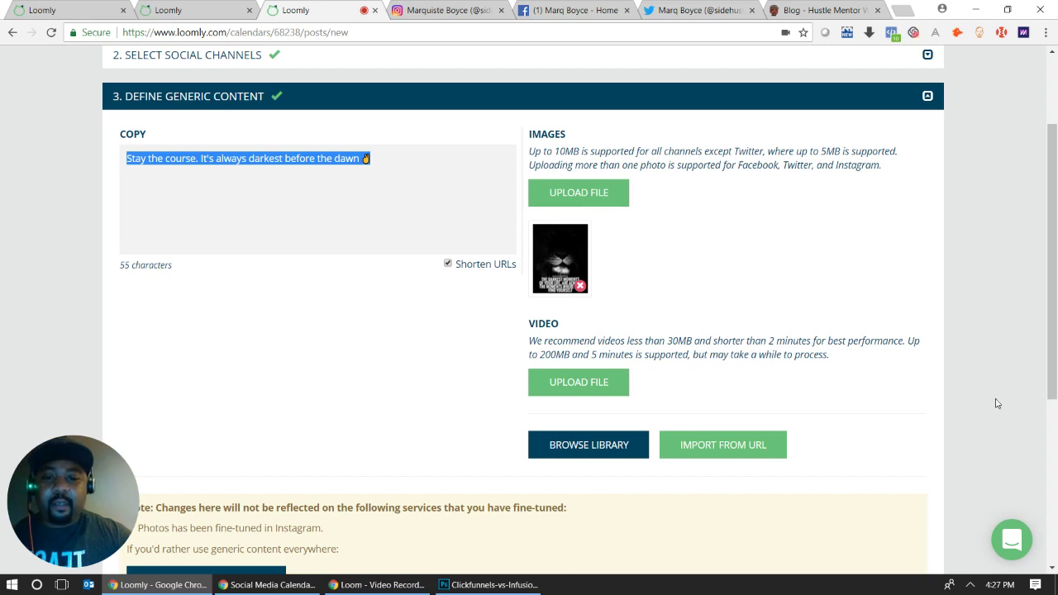
{"action": "left_click_drag", "start_coordinate": [1053, 361], "coordinate": [1054, 468]}
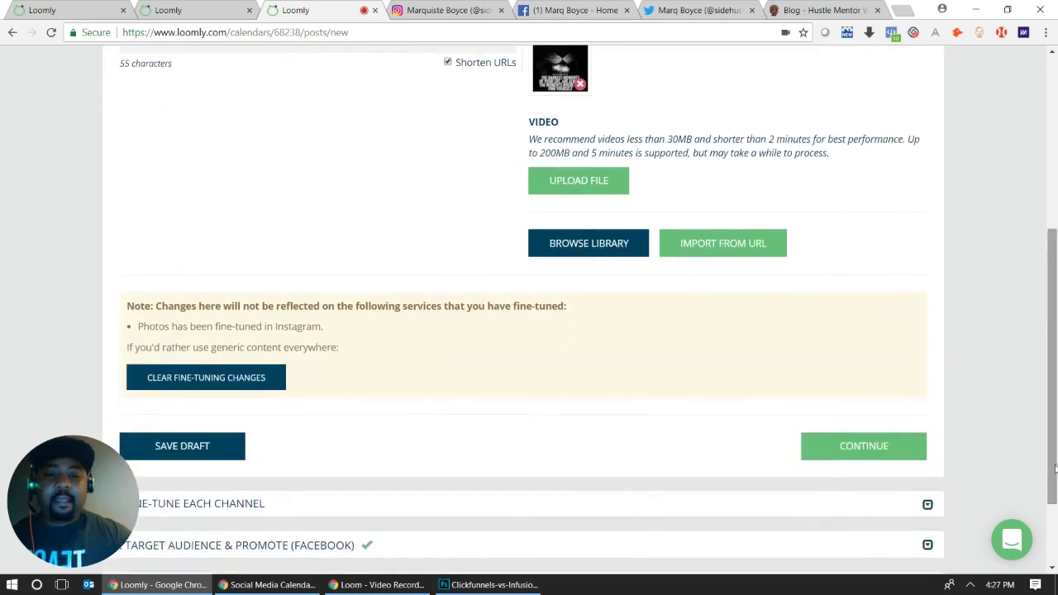
{"action": "left_click", "coordinate": [880, 446]}
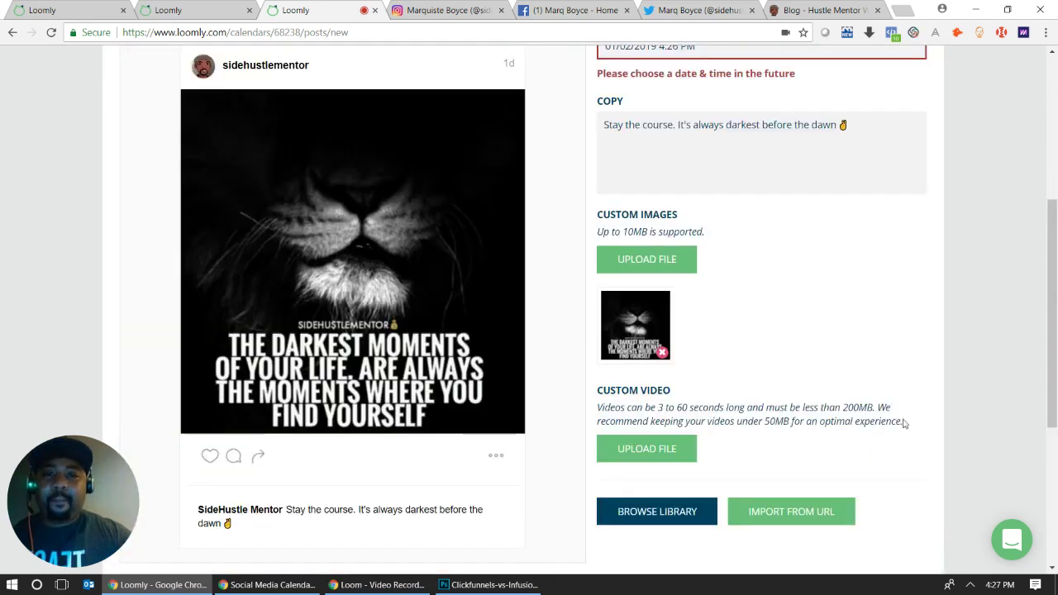
Step: Examine and compare the Facebook, Twitter and Instagram versions of the post, including their previews, copy and custom image settings
{"action": "left_click_drag", "start_coordinate": [1055, 306], "coordinate": [1056, 240]}
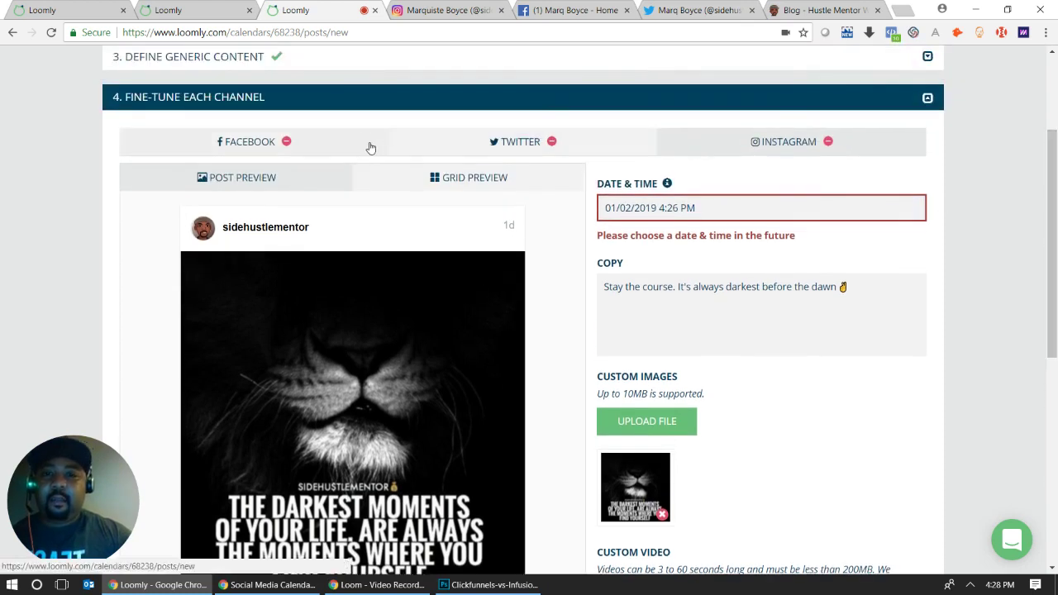
{"action": "left_click", "coordinate": [244, 154]}
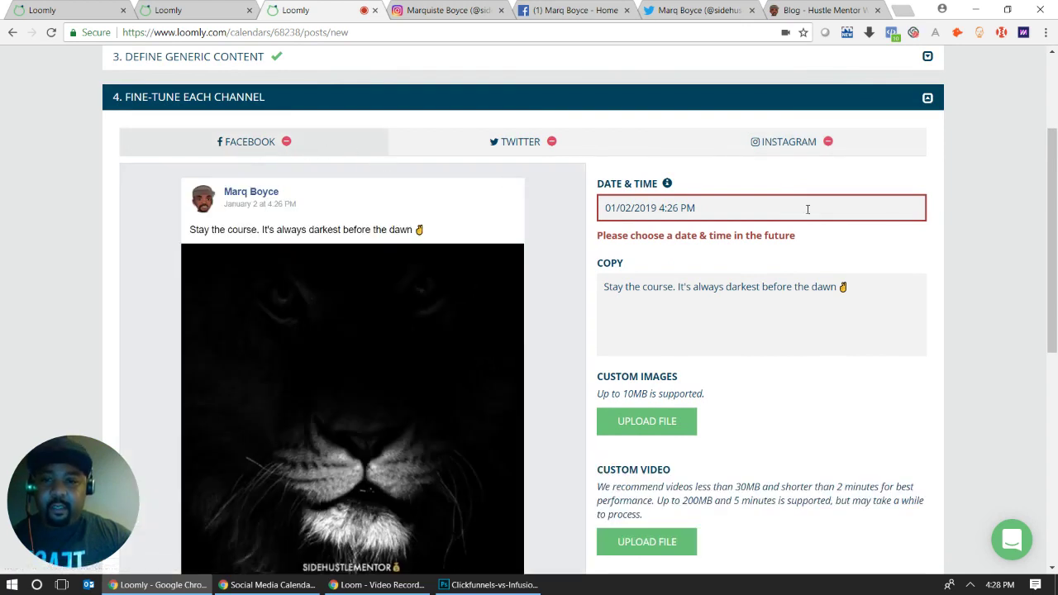
{"action": "left_click", "coordinate": [459, 145]}
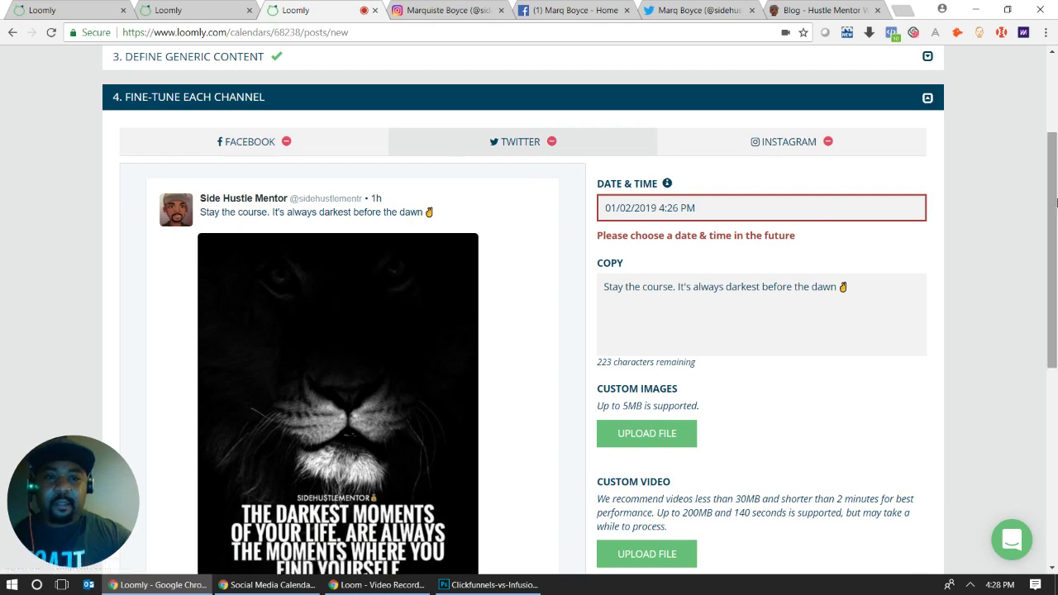
{"action": "scroll", "coordinate": [1056, 211], "scroll_direction": "down", "scroll_amount": 4}
{"action": "scroll", "coordinate": [1056, 211], "scroll_direction": "up", "scroll_amount": 4}
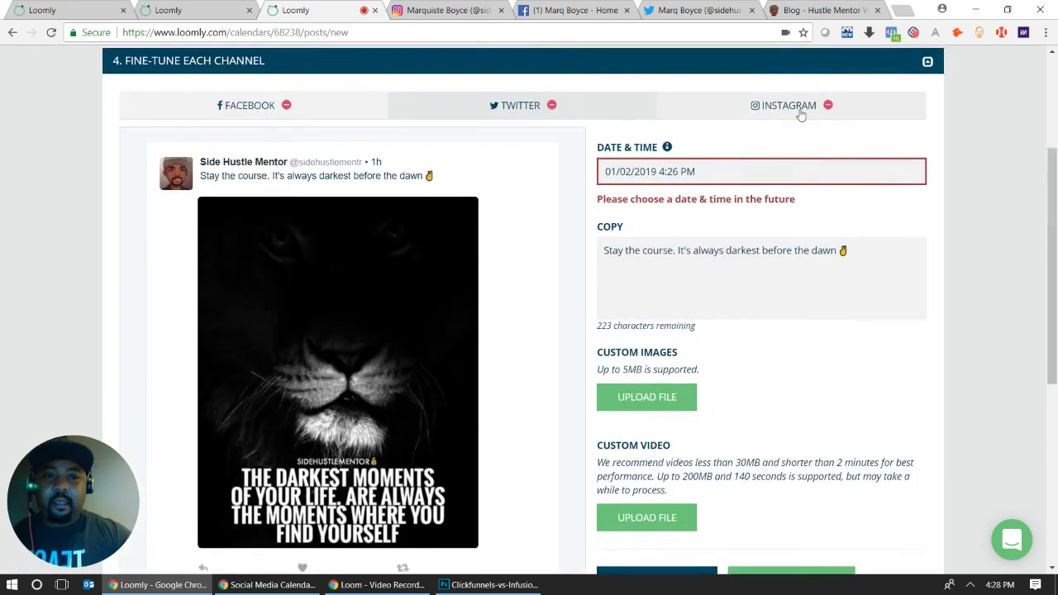
{"action": "left_click", "coordinate": [769, 108]}
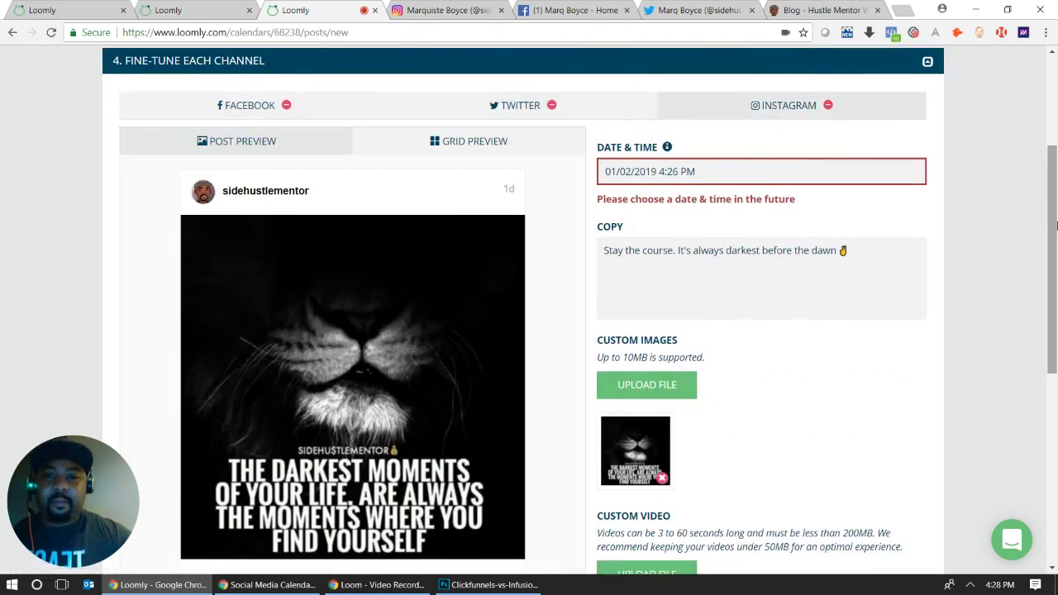
{"action": "scroll", "coordinate": [1052, 230], "scroll_direction": "down", "scroll_amount": 3}
{"action": "scroll", "coordinate": [1050, 230], "scroll_direction": "up", "scroll_amount": 4}
{"action": "scroll", "coordinate": [1047, 230], "scroll_direction": "down", "scroll_amount": 1}
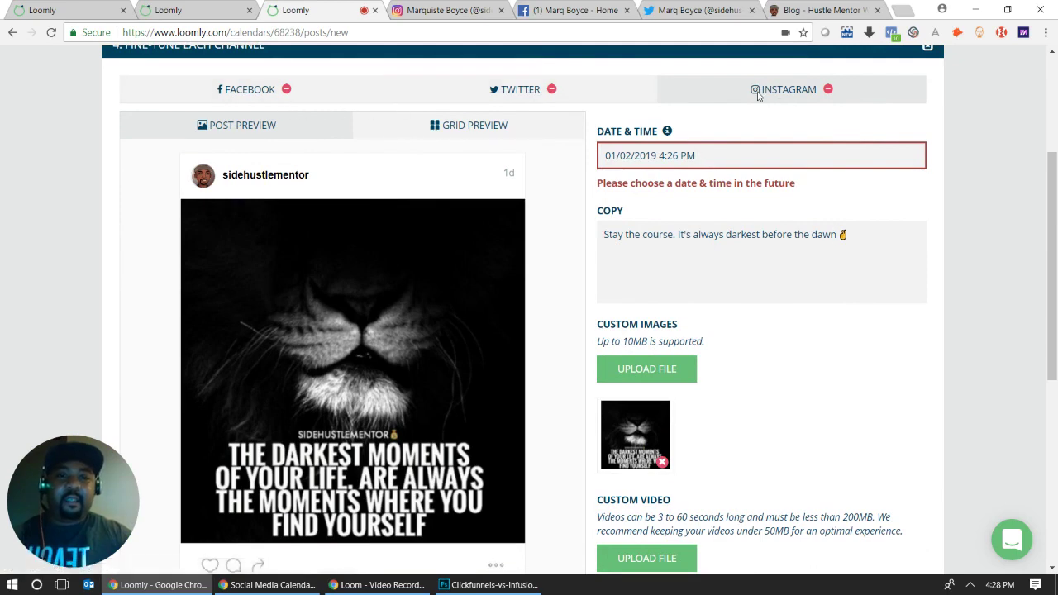
{"action": "left_click", "coordinate": [525, 100]}
{"action": "left_click", "coordinate": [707, 101]}
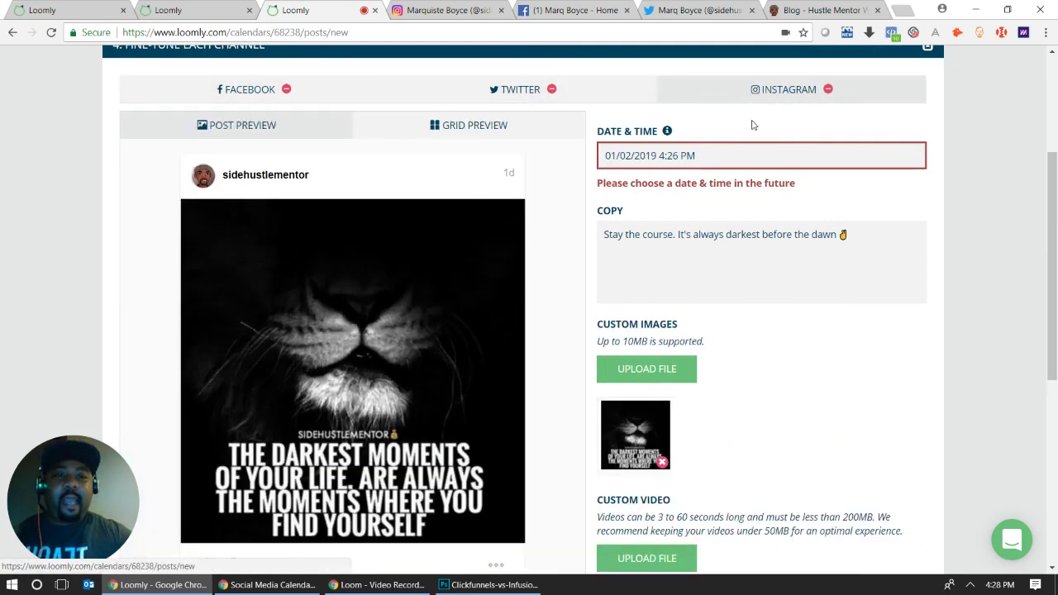
Step: Add four separate lines with a single dot each below the Instagram version's copy
{"action": "left_click", "coordinate": [878, 251]}
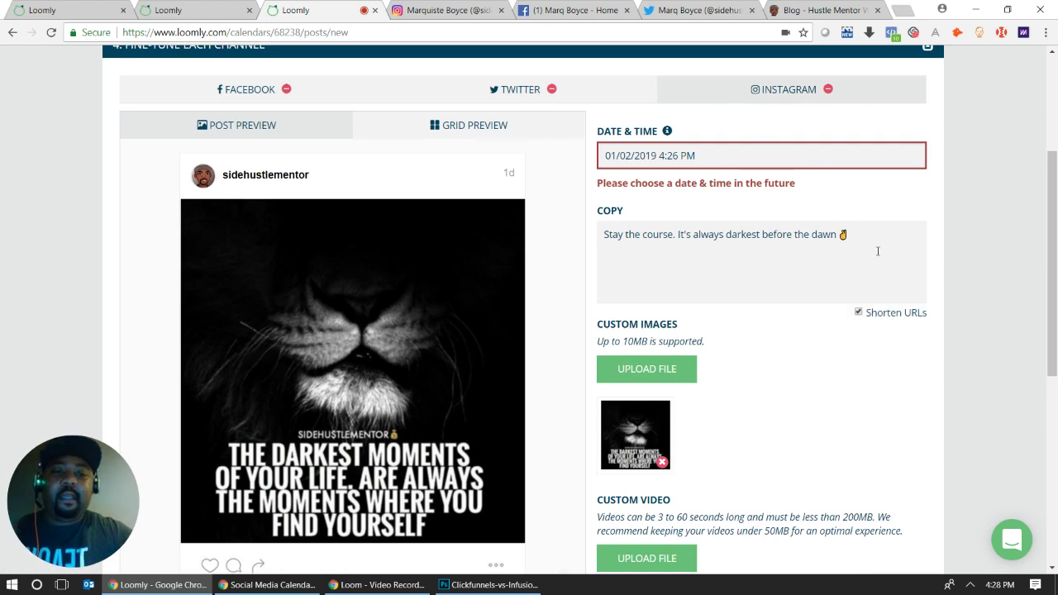
{"action": "type", "text": "."}
{"action": "key", "text": "Return"}
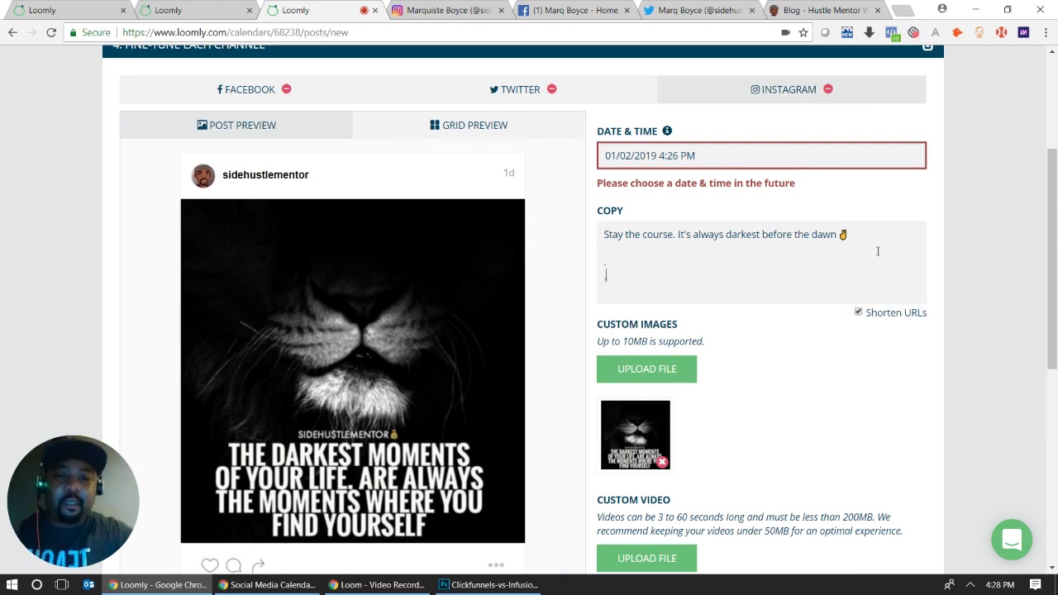
{"action": "type", "text": "."}
{"action": "key", "text": "Return"}
{"action": "type", "text": "."}
{"action": "key", "text": "Return"}
{"action": "type", "text": "."}
{"action": "key", "text": "Return"}
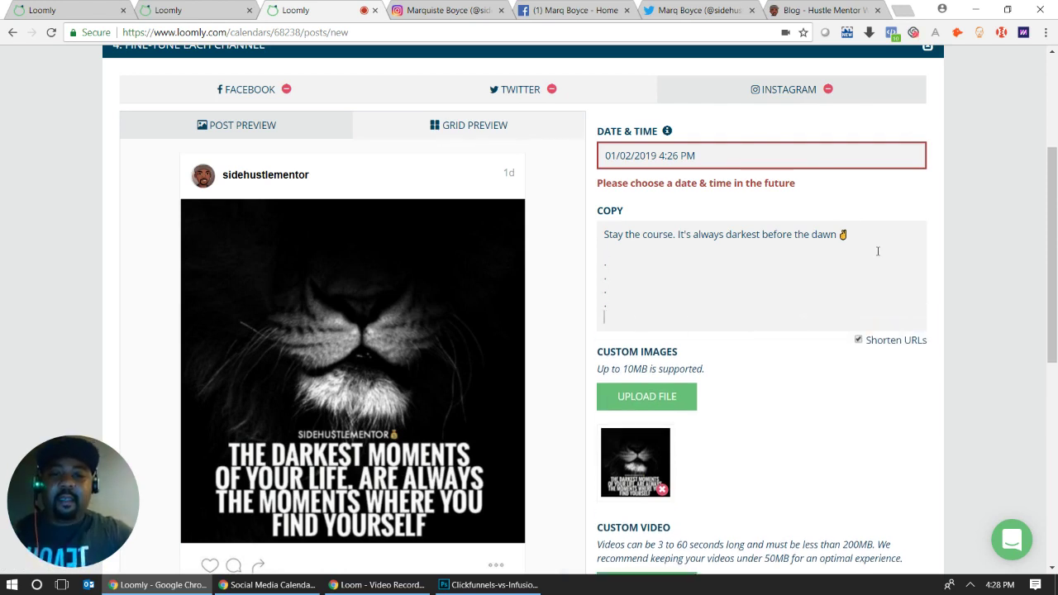
Step: Add the hashtags #sidehustlementor and #hustlementor under the dots in the Instagram copy, and compare with the Twitter version
{"action": "type", "text": "#sideh"}
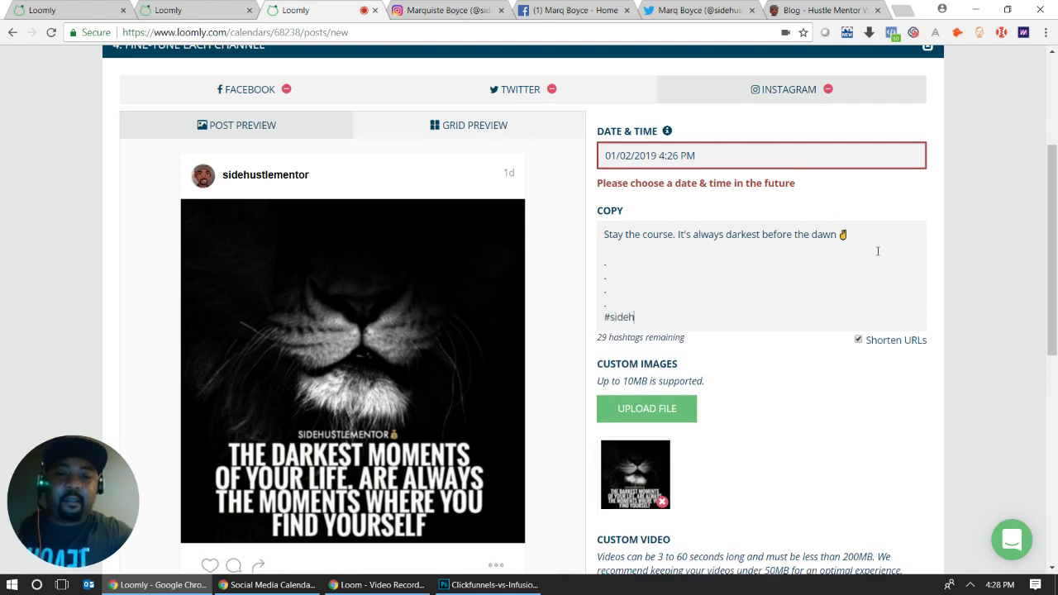
{"action": "type", "text": "ustlementor"}
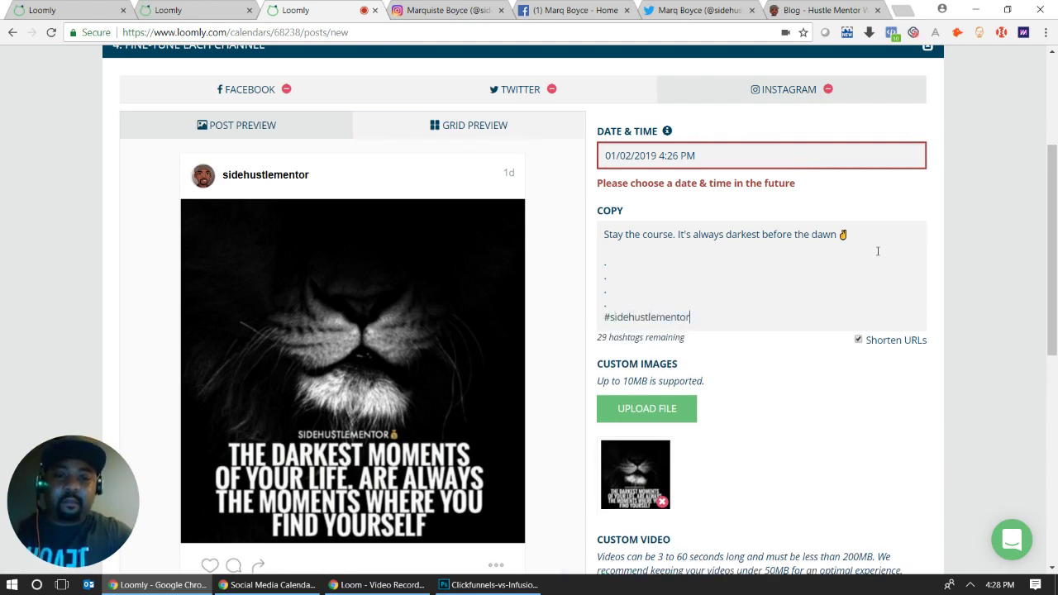
{"action": "type", "text": " #hus"}
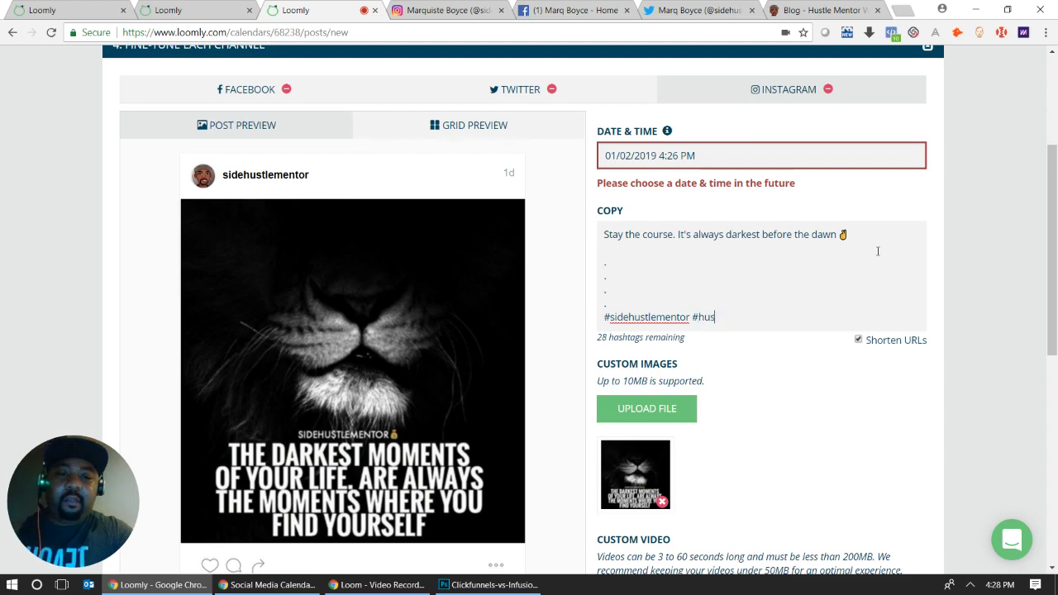
{"action": "type", "text": "tlementor"}
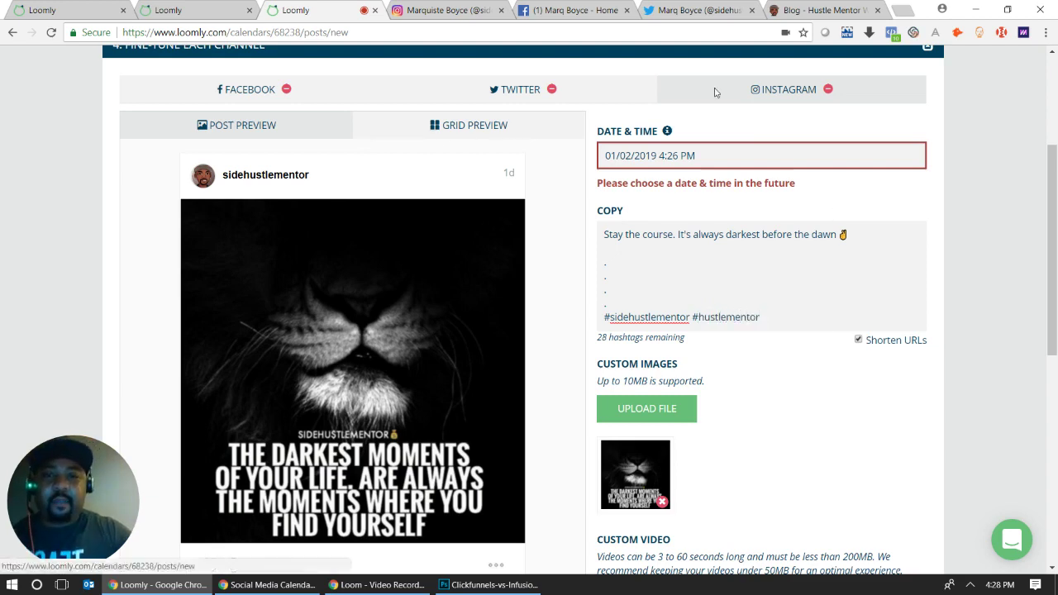
{"action": "left_click", "coordinate": [450, 93]}
{"action": "left_click", "coordinate": [735, 89]}
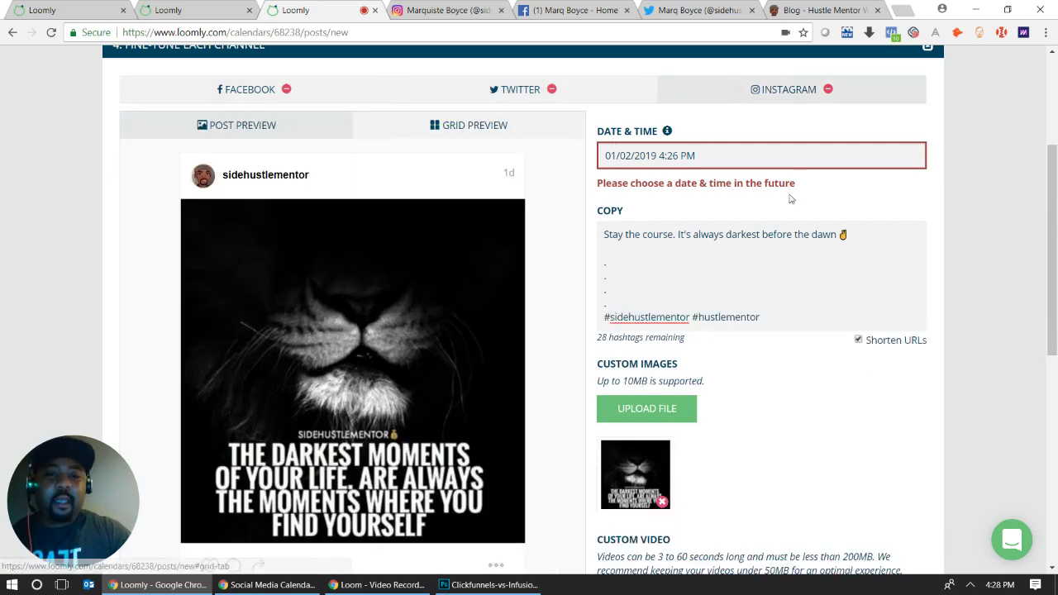
Step: Check the Instagram version's date and time picker and try to continue past the channel fine-tuning
{"action": "left_click_drag", "start_coordinate": [1050, 256], "coordinate": [1056, 464]}
{"action": "left_click_drag", "start_coordinate": [1056, 405], "coordinate": [1056, 169]}
{"action": "left_click", "coordinate": [707, 216]}
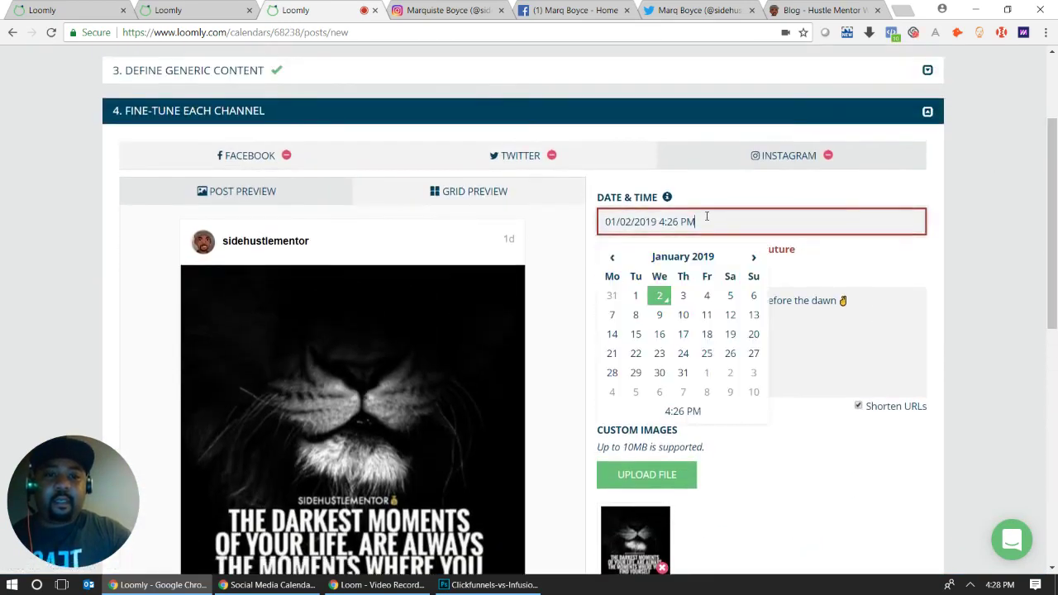
{"action": "left_click", "coordinate": [934, 367]}
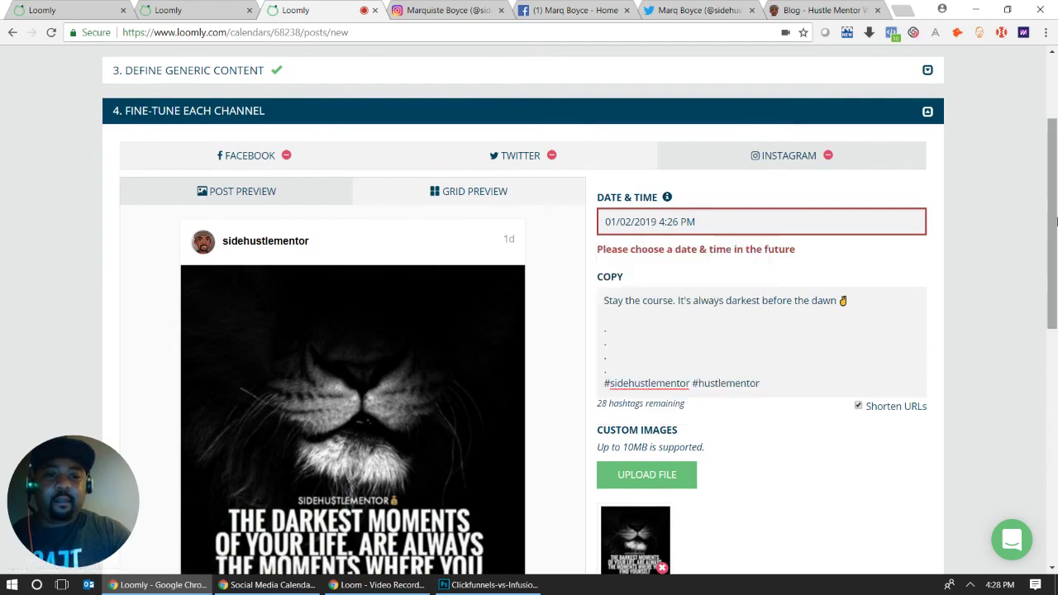
{"action": "left_click_drag", "start_coordinate": [1054, 223], "coordinate": [1055, 455]}
{"action": "left_click", "coordinate": [882, 370]}
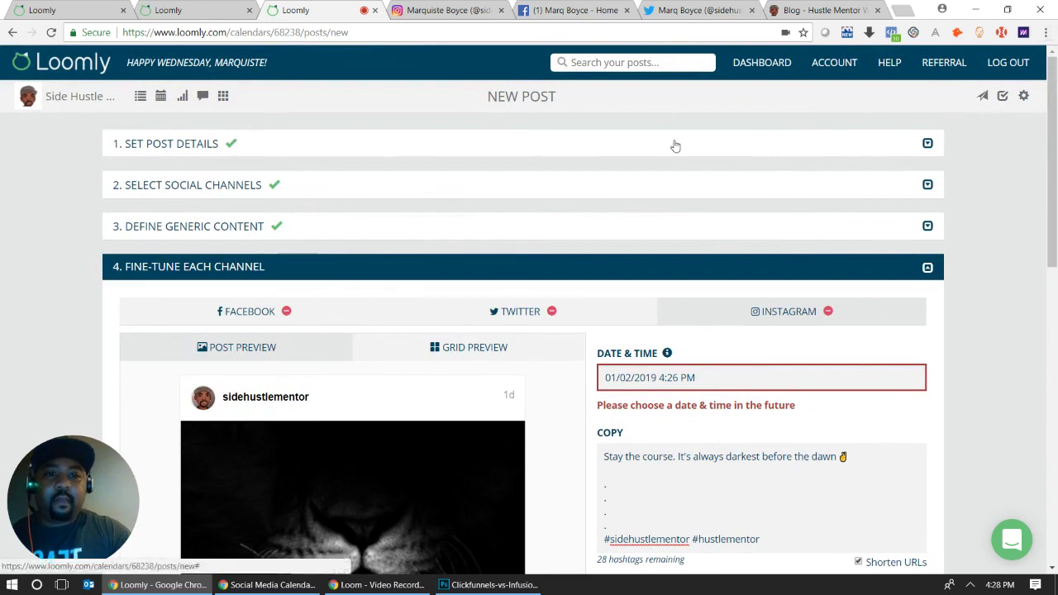
Step: Reopen the post details and bring up the time setting in the post's date and time picker
{"action": "left_click", "coordinate": [673, 144]}
{"action": "left_click", "coordinate": [611, 214]}
{"action": "left_click", "coordinate": [595, 282]}
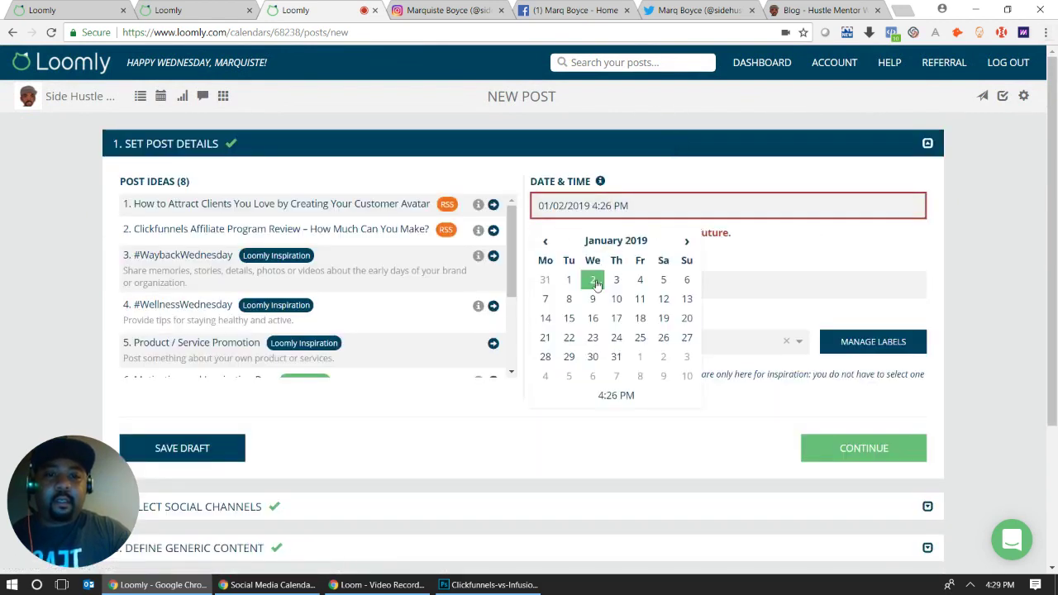
{"action": "left_click", "coordinate": [617, 396]}
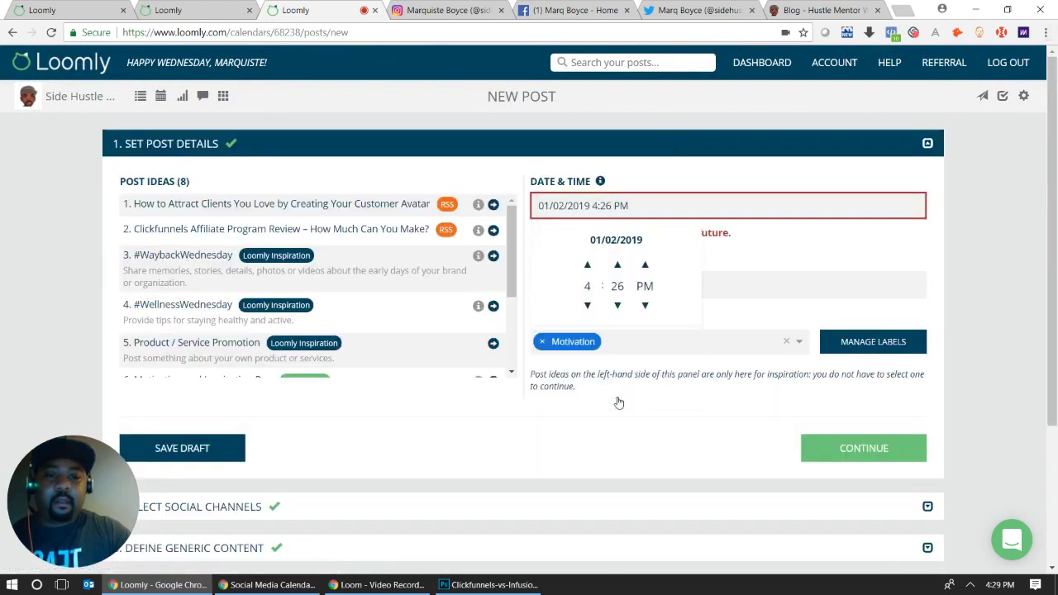
{"action": "left_click", "coordinate": [695, 378]}
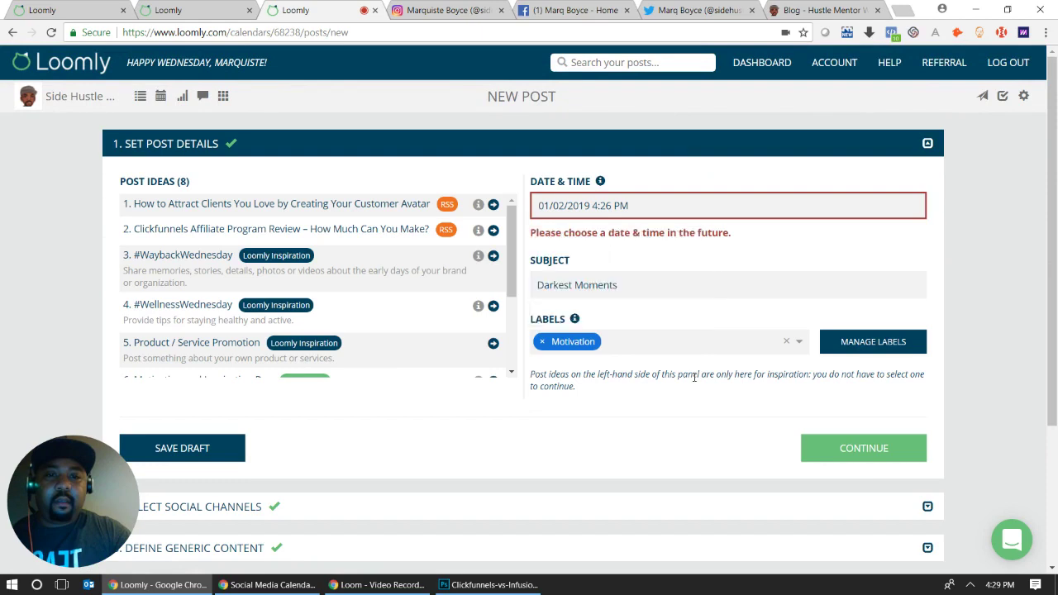
Step: Continue from the post details through the social channels and generic content back to the channel fine-tuning
{"action": "left_click", "coordinate": [839, 451]}
{"action": "left_click", "coordinate": [849, 344]}
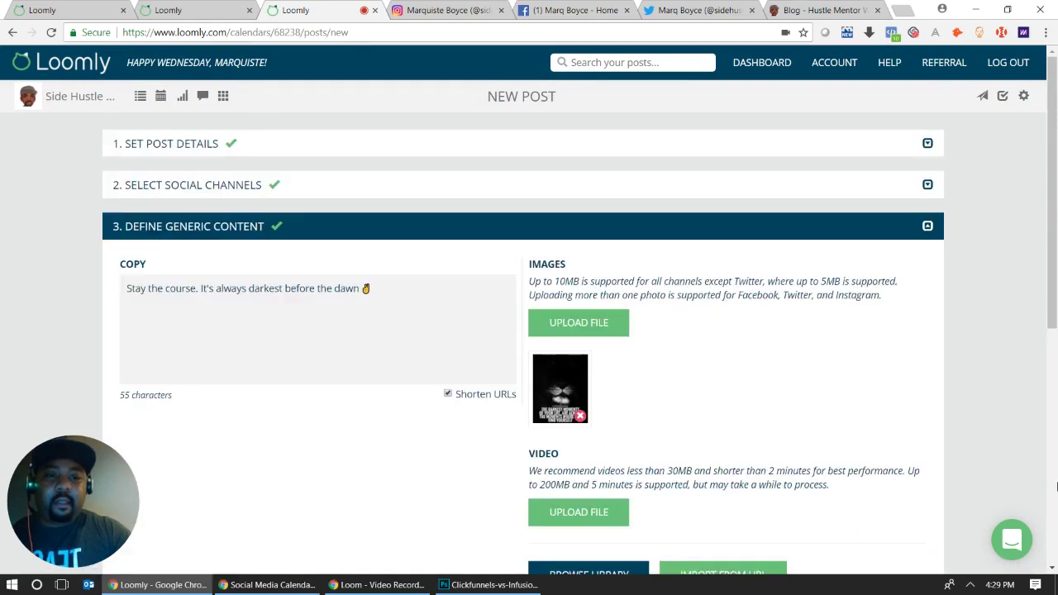
{"action": "scroll", "coordinate": [848, 344], "scroll_direction": "down", "scroll_amount": 5}
{"action": "left_click", "coordinate": [852, 343]}
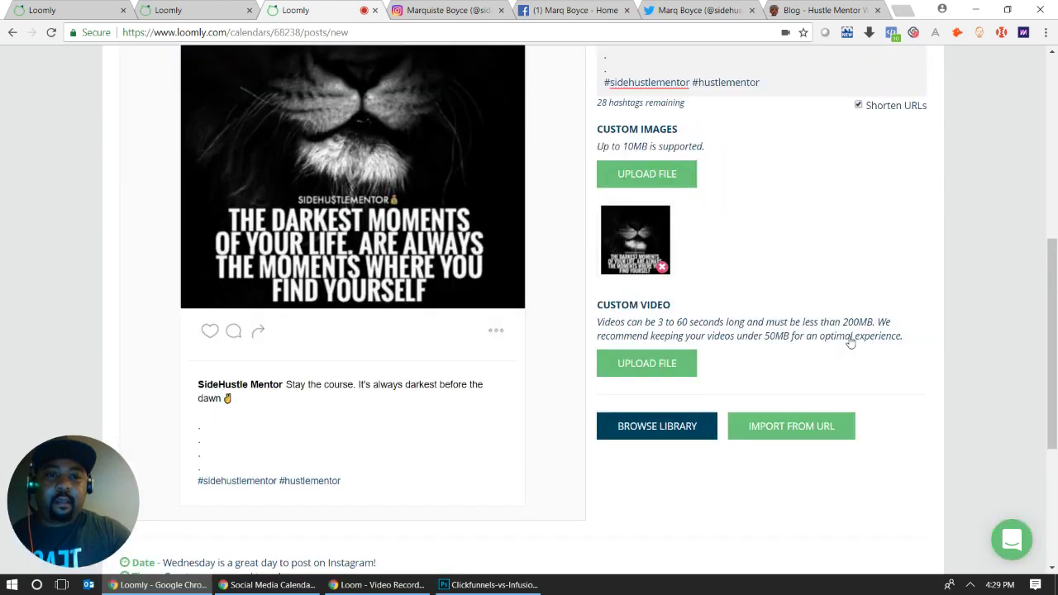
Step: Return to the post details section and save the Darkest Moments post as a draft
{"action": "left_click_drag", "start_coordinate": [1052, 314], "coordinate": [1055, 174]}
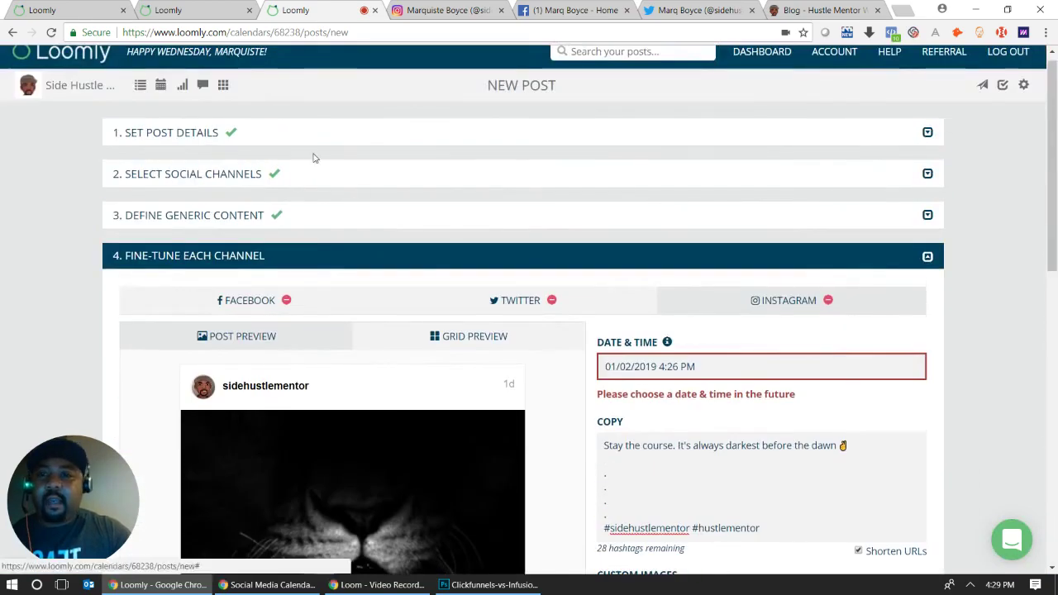
{"action": "left_click", "coordinate": [173, 135]}
{"action": "left_click", "coordinate": [209, 440]}
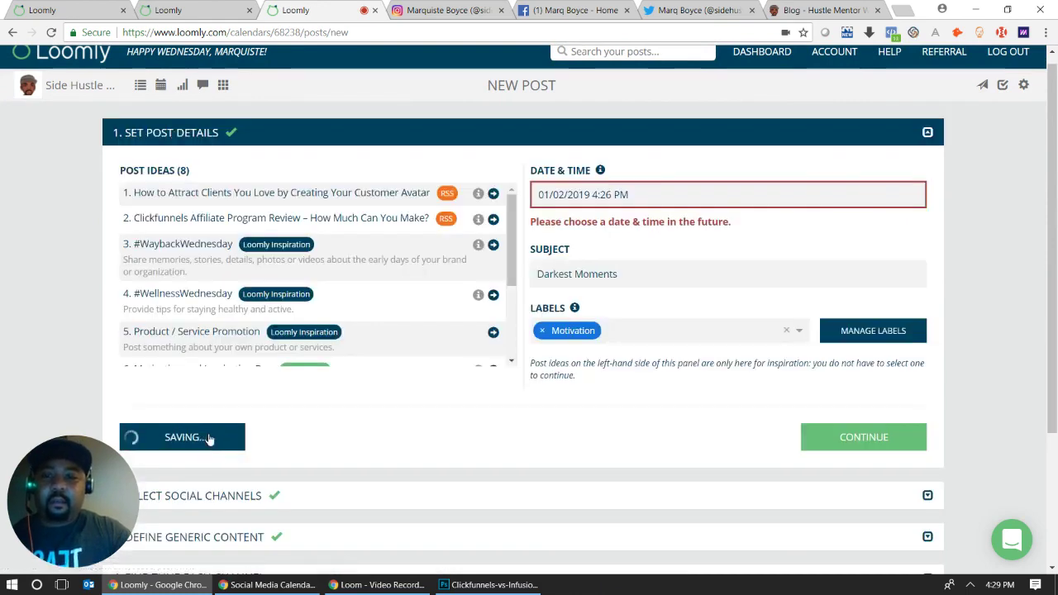
Step: Reload the Darkest Moments post's edit page and set its date and time to 01/02/2019 4:35 PM
{"action": "left_click", "coordinate": [293, 33]}
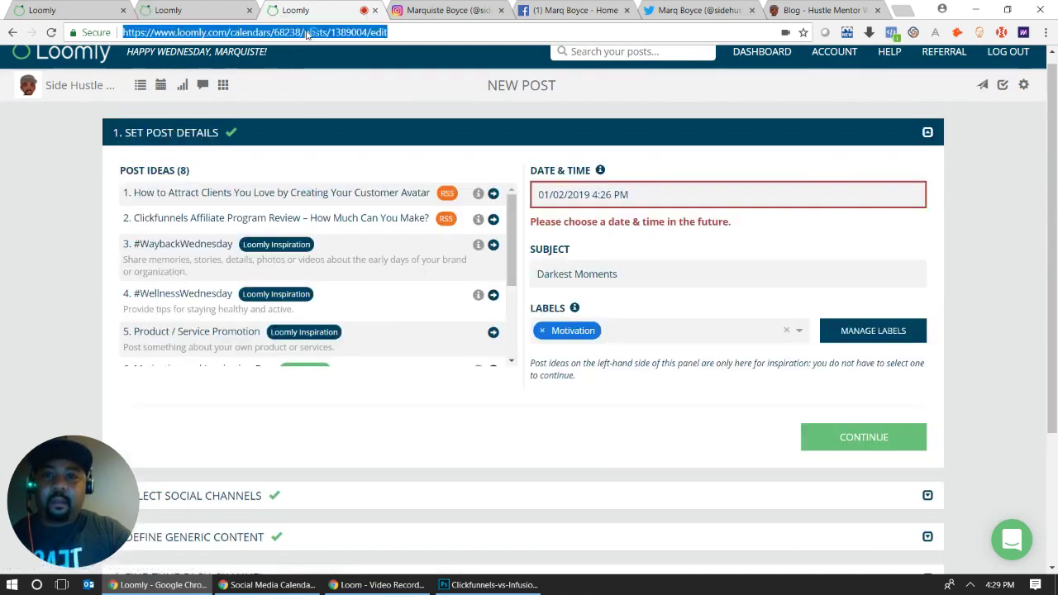
{"action": "key", "text": "Return"}
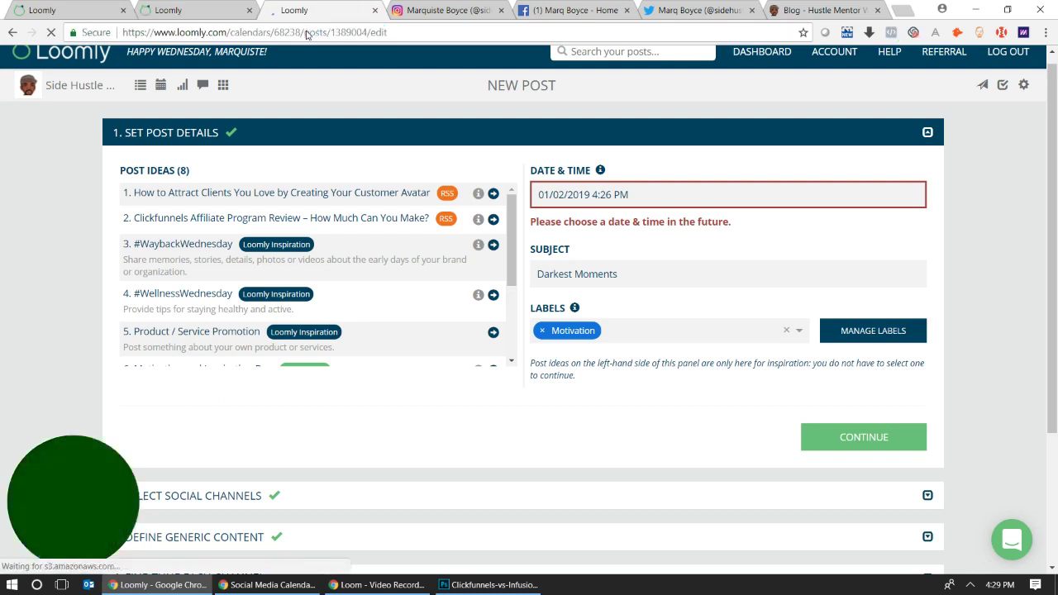
{"action": "left_click", "coordinate": [630, 197]}
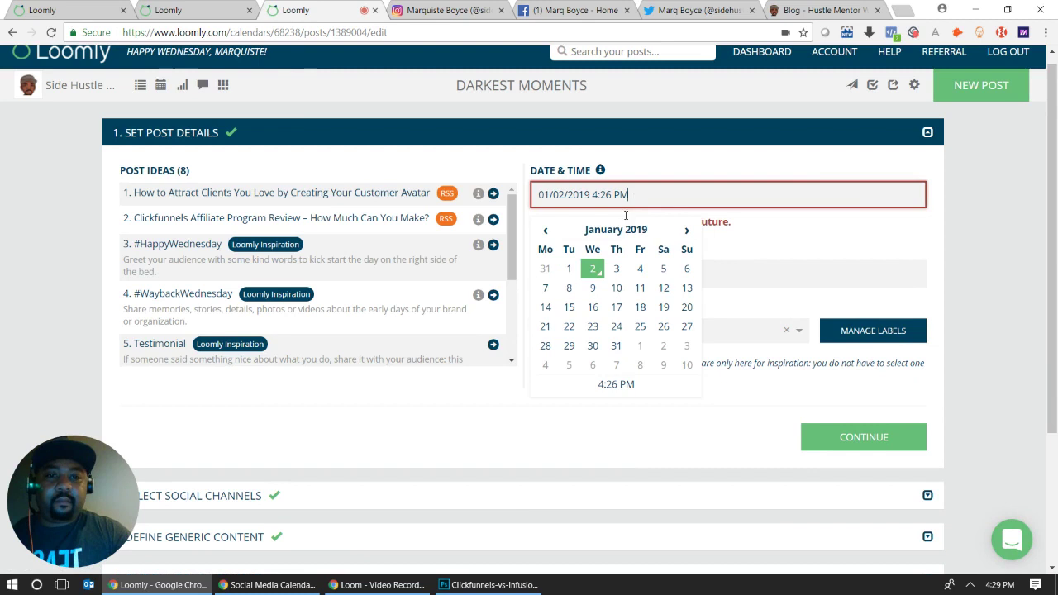
{"action": "left_click", "coordinate": [594, 272]}
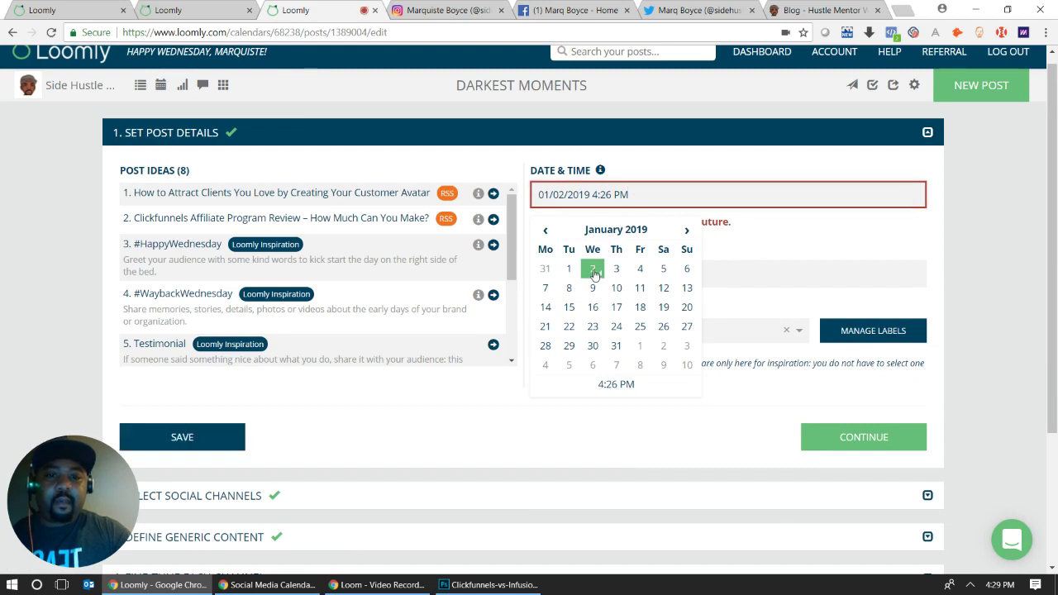
{"action": "left_click", "coordinate": [613, 195]}
{"action": "key", "text": "BackSpace"}
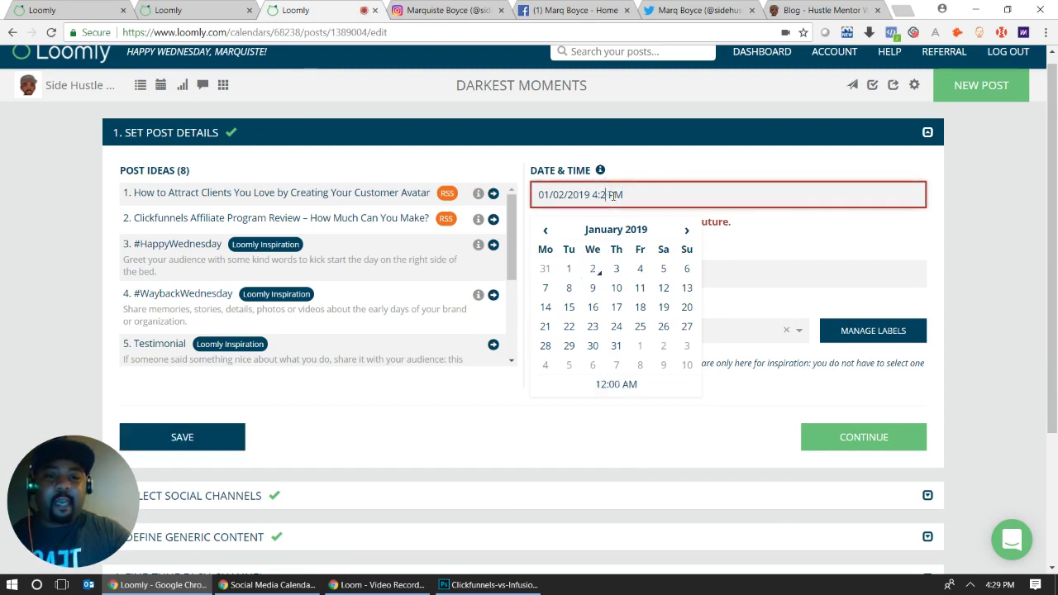
{"action": "key", "text": "BackSpace"}
{"action": "key", "text": "BackSpace"}
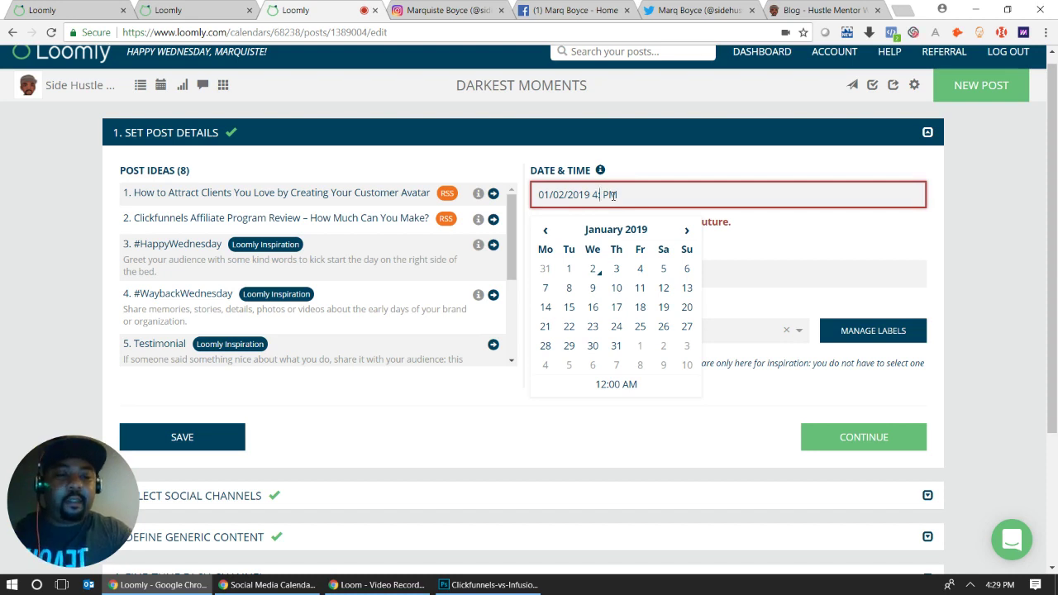
{"action": "type", "text": ":35"}
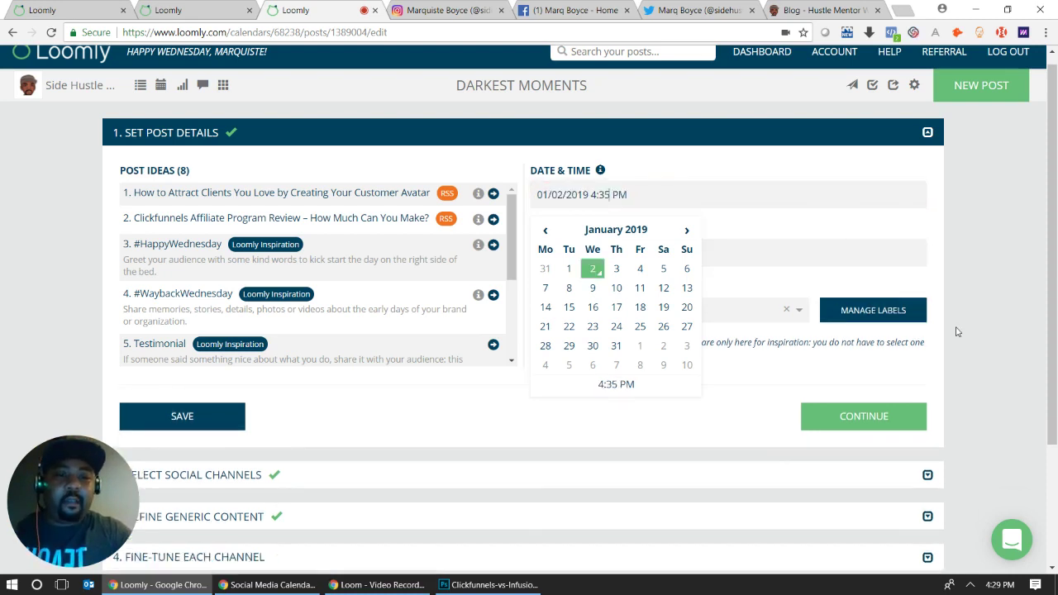
Step: Continue from the post details through the social channels and generic content to the channel fine-tuning section
{"action": "left_click", "coordinate": [867, 418]}
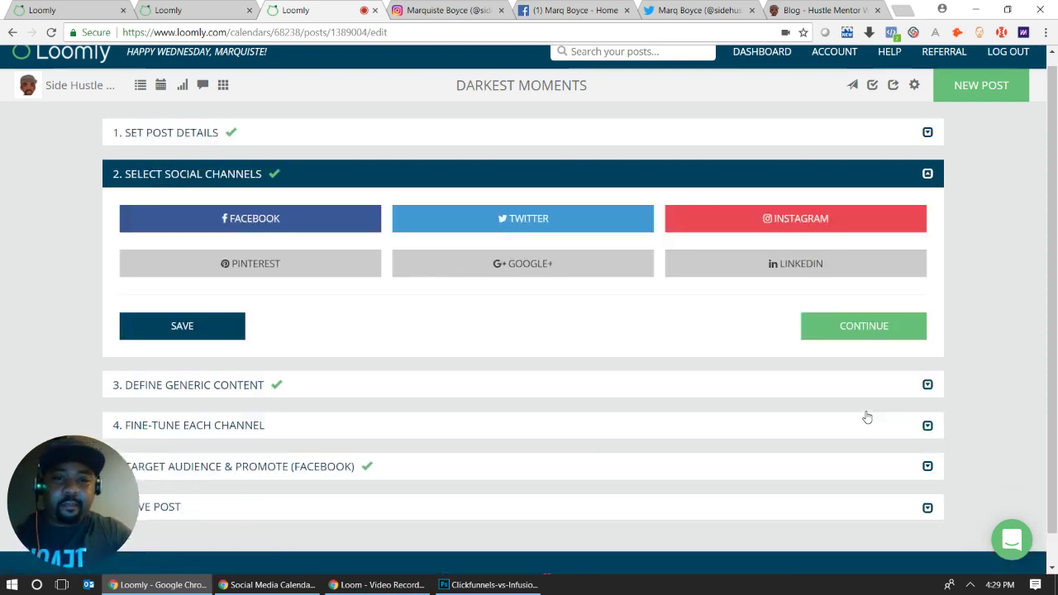
{"action": "left_click", "coordinate": [883, 335]}
{"action": "scroll", "coordinate": [1056, 229], "scroll_direction": "down", "scroll_amount": 3}
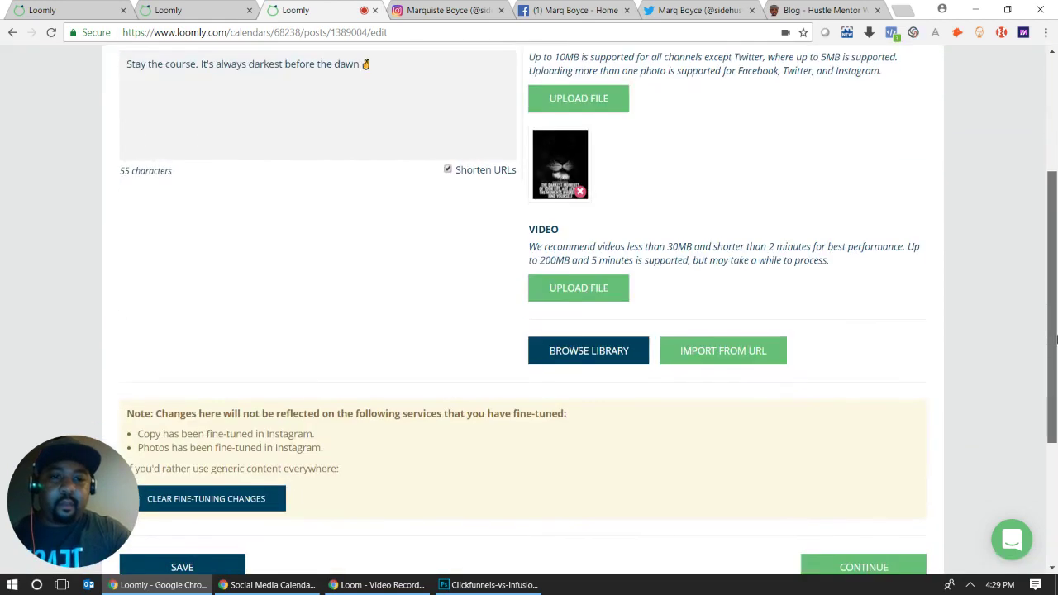
{"action": "scroll", "coordinate": [909, 433], "scroll_direction": "down", "scroll_amount": 2}
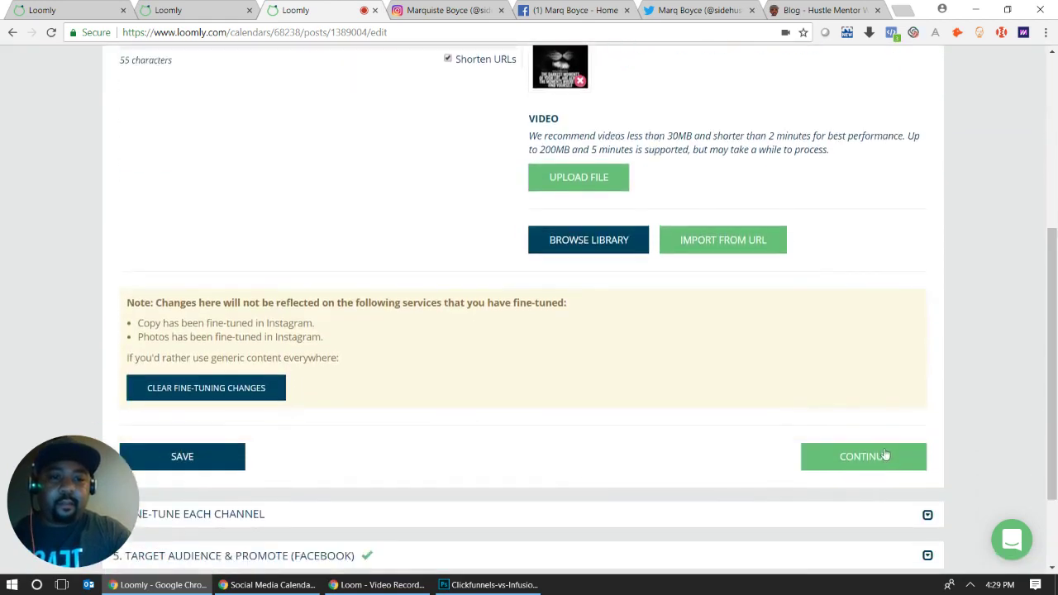
{"action": "left_click", "coordinate": [899, 447]}
{"action": "scroll", "coordinate": [1056, 401], "scroll_direction": "down", "scroll_amount": 3}
{"action": "scroll", "coordinate": [1056, 401], "scroll_direction": "up", "scroll_amount": 5}
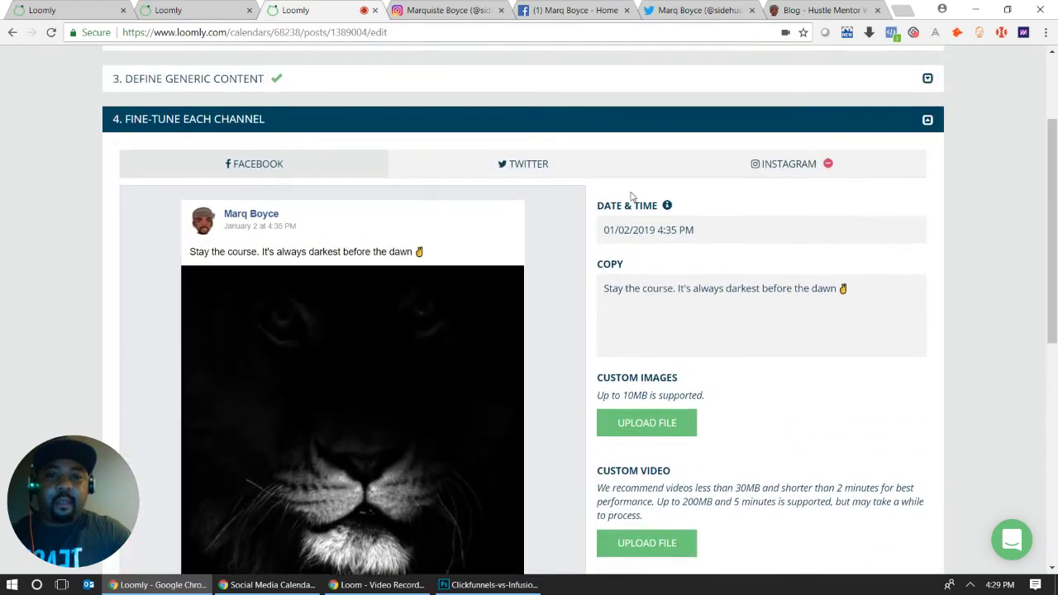
Step: Set the Instagram version's date and time to 01/02/2019 4:35 PM and continue to the Facebook audience targeting
{"action": "left_click", "coordinate": [532, 176]}
{"action": "left_click", "coordinate": [701, 175]}
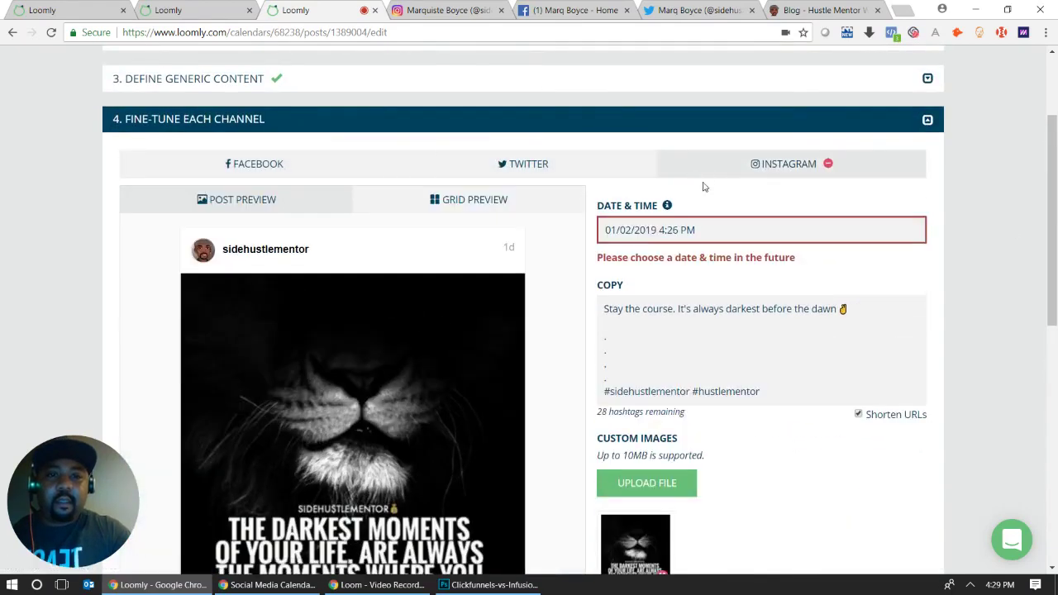
{"action": "left_click", "coordinate": [675, 230]}
{"action": "key", "text": "BackSpace"}
{"action": "key", "text": "BackSpace"}
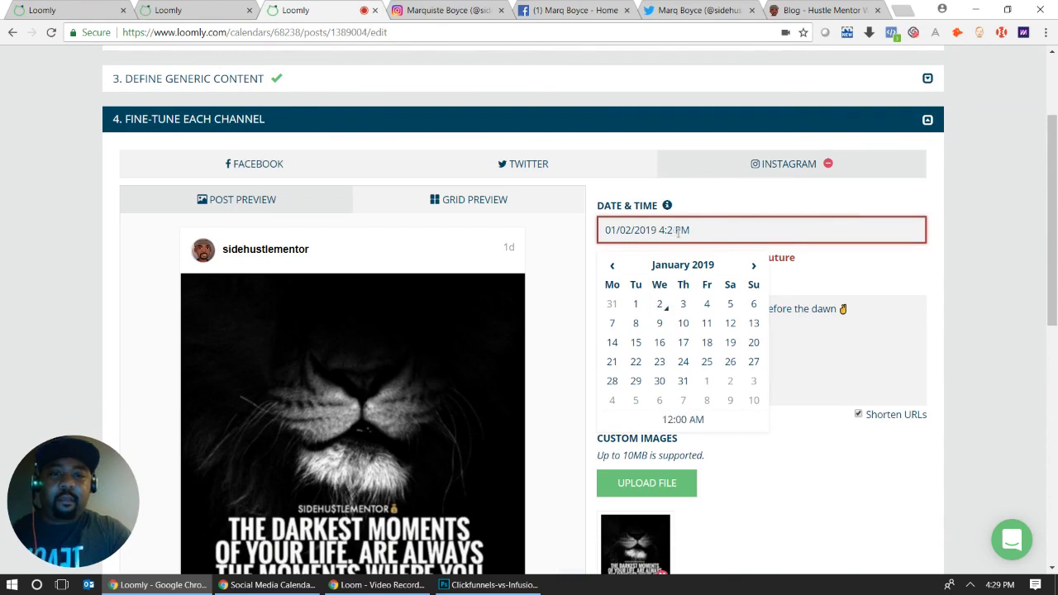
{"action": "type", "text": "35"}
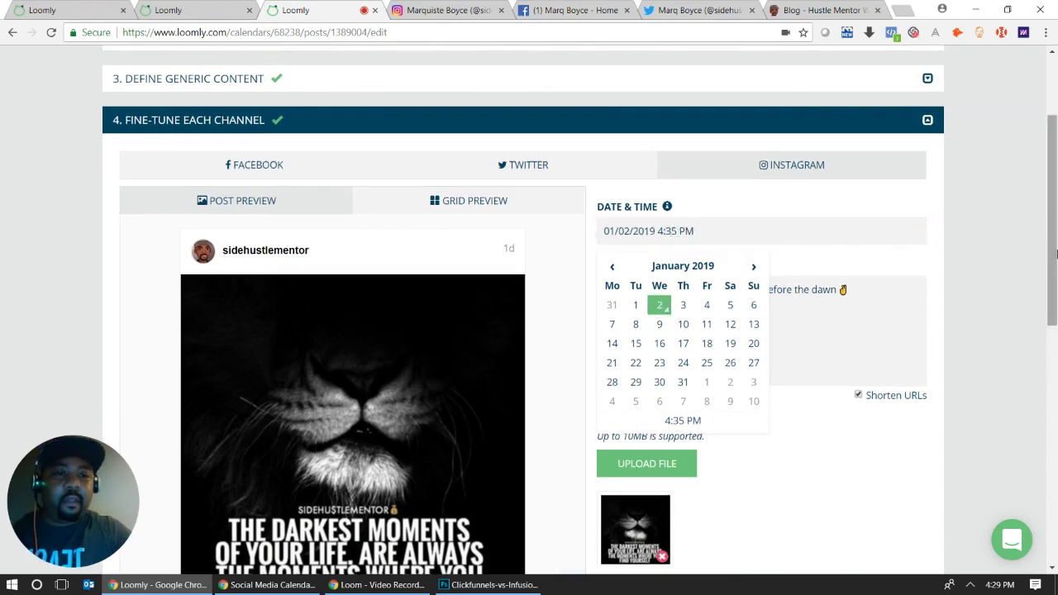
{"action": "left_click_drag", "start_coordinate": [1052, 256], "coordinate": [1053, 469]}
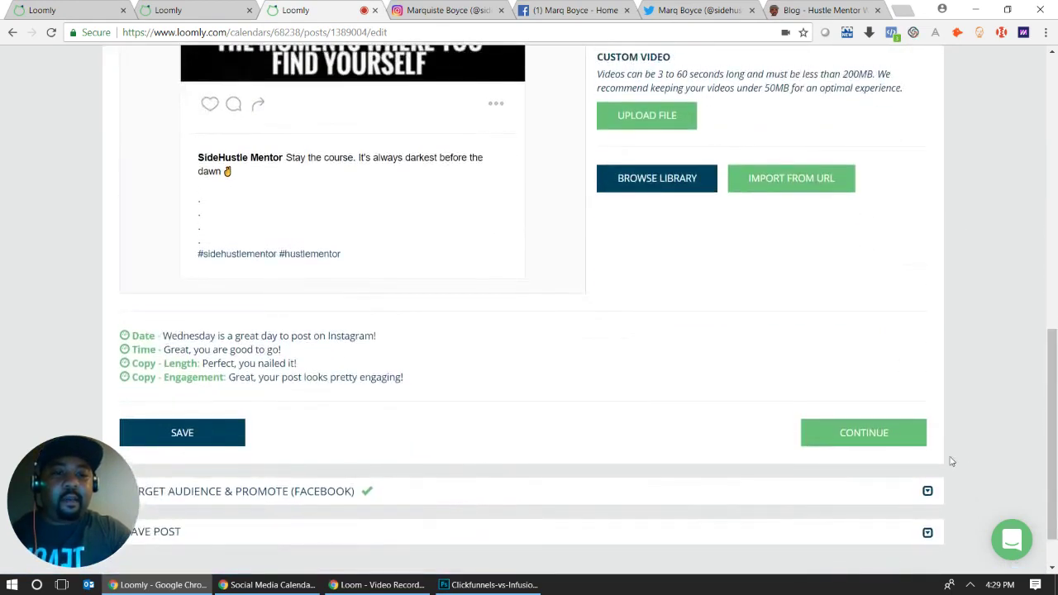
{"action": "left_click", "coordinate": [901, 443]}
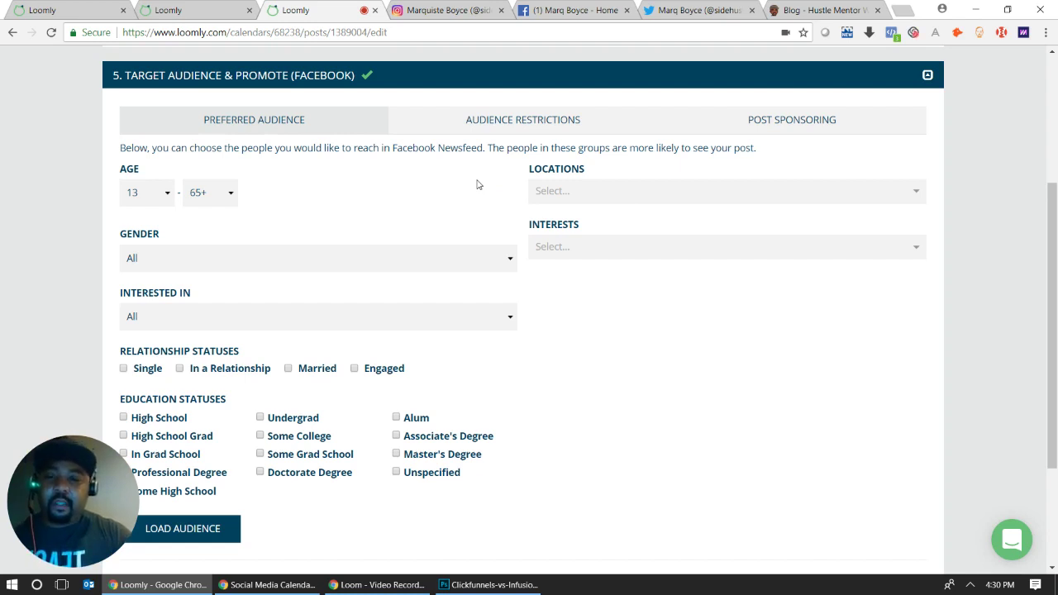
Step: Try Females as the preferred audience's gender, set it back to All and clear the audience
{"action": "mouse_move", "coordinate": [1052, 259]}
{"action": "left_mouse_down"}
{"action": "mouse_move", "coordinate": [1052, 333]}
{"action": "mouse_move", "coordinate": [1048, 262]}
{"action": "left_mouse_up"}
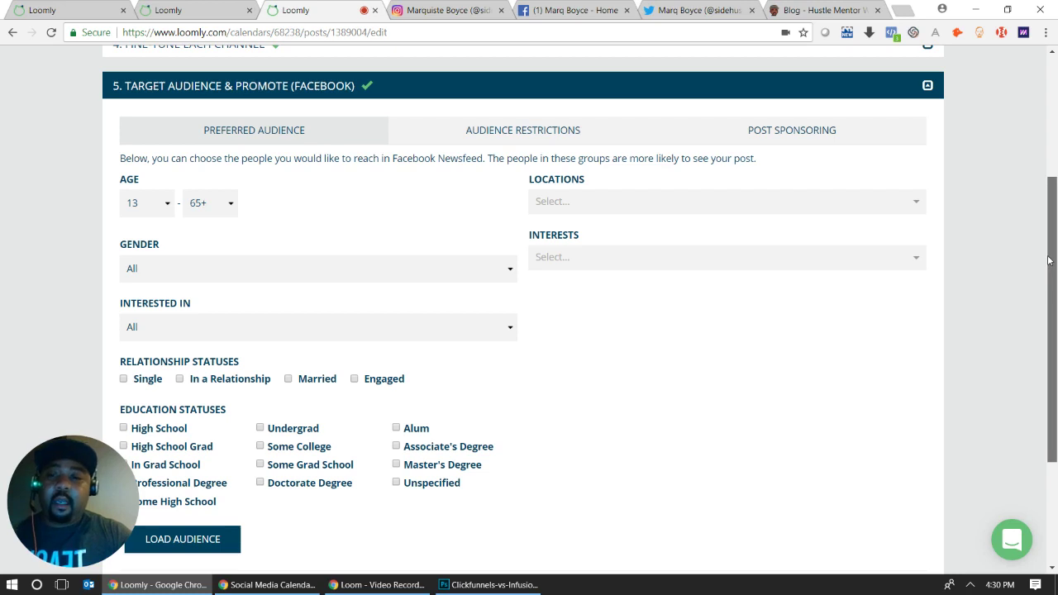
{"action": "left_click", "coordinate": [496, 272]}
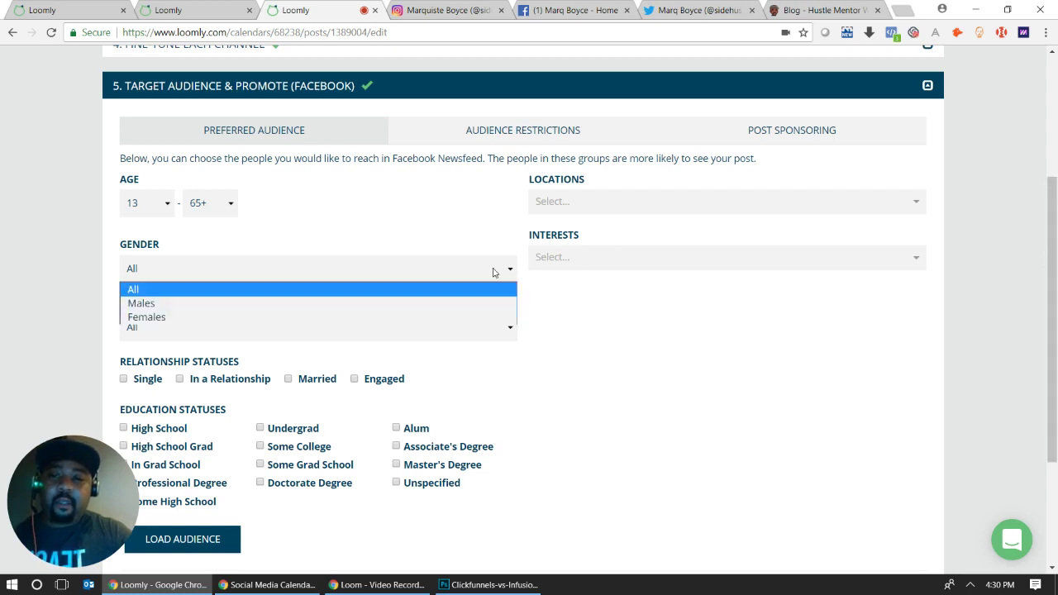
{"action": "left_click", "coordinate": [417, 318]}
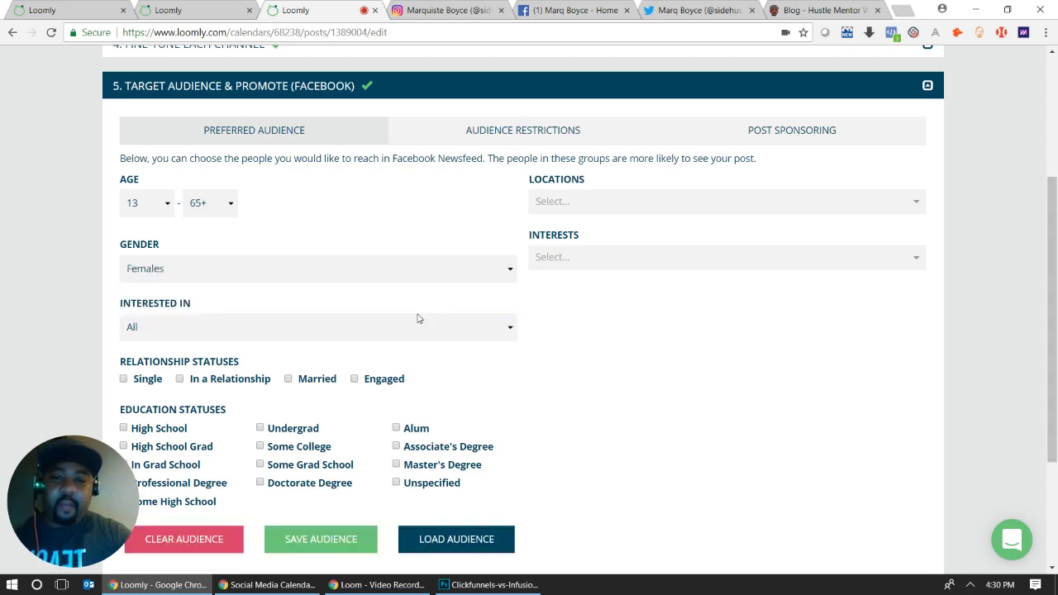
{"action": "left_click", "coordinate": [439, 272]}
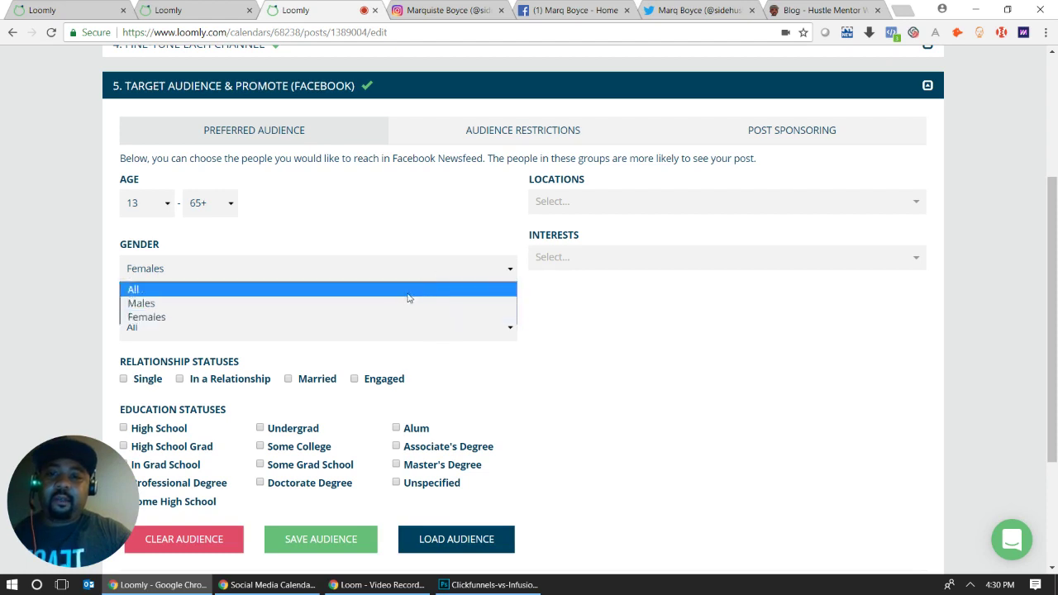
{"action": "left_click", "coordinate": [434, 285]}
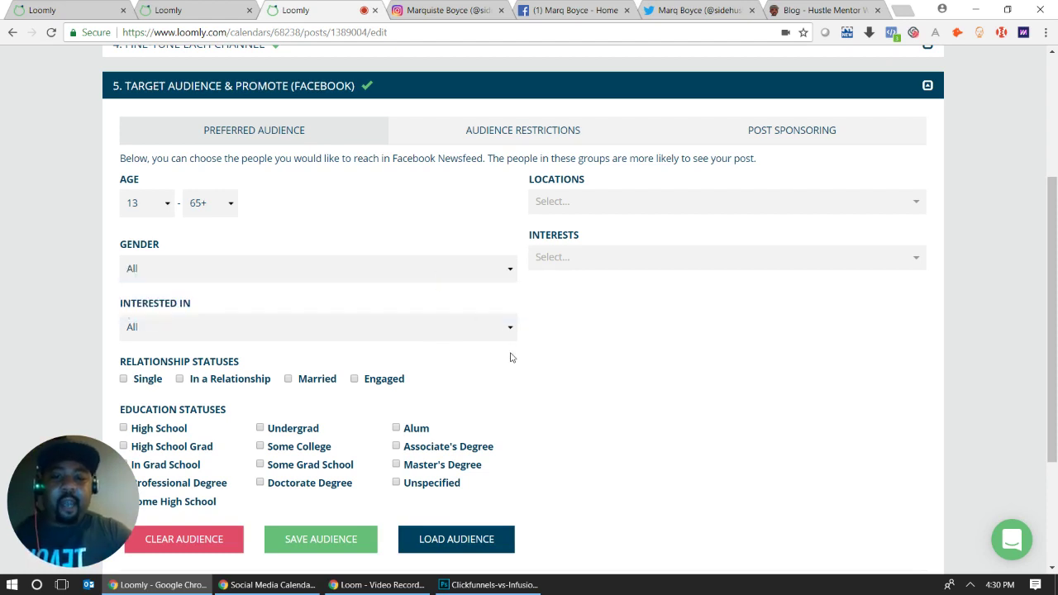
{"action": "left_click", "coordinate": [220, 539]}
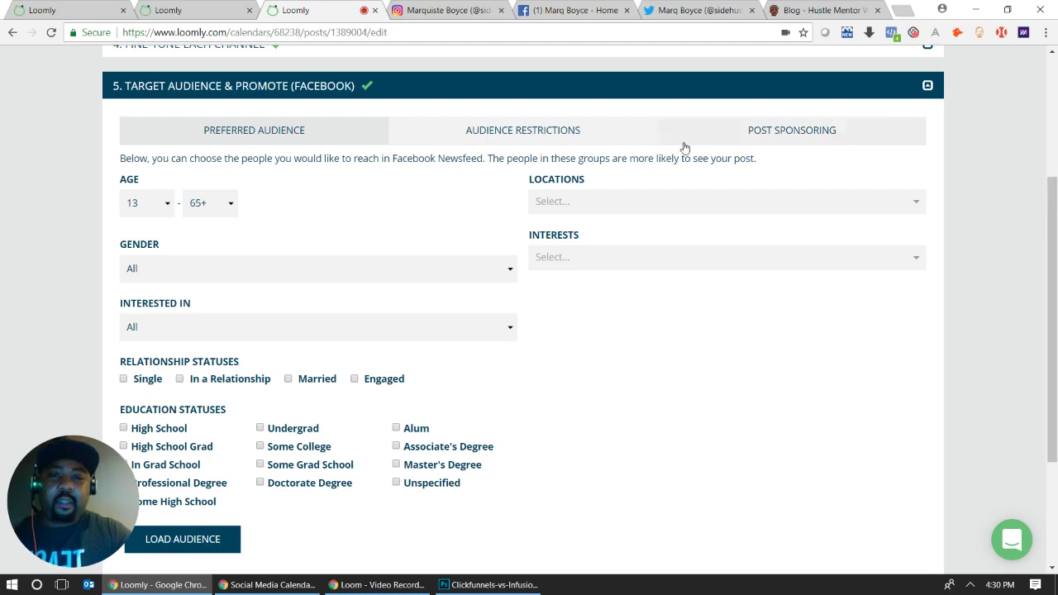
Step: Check the Facebook audience restrictions and continue to the options for saving the post
{"action": "left_click", "coordinate": [596, 142]}
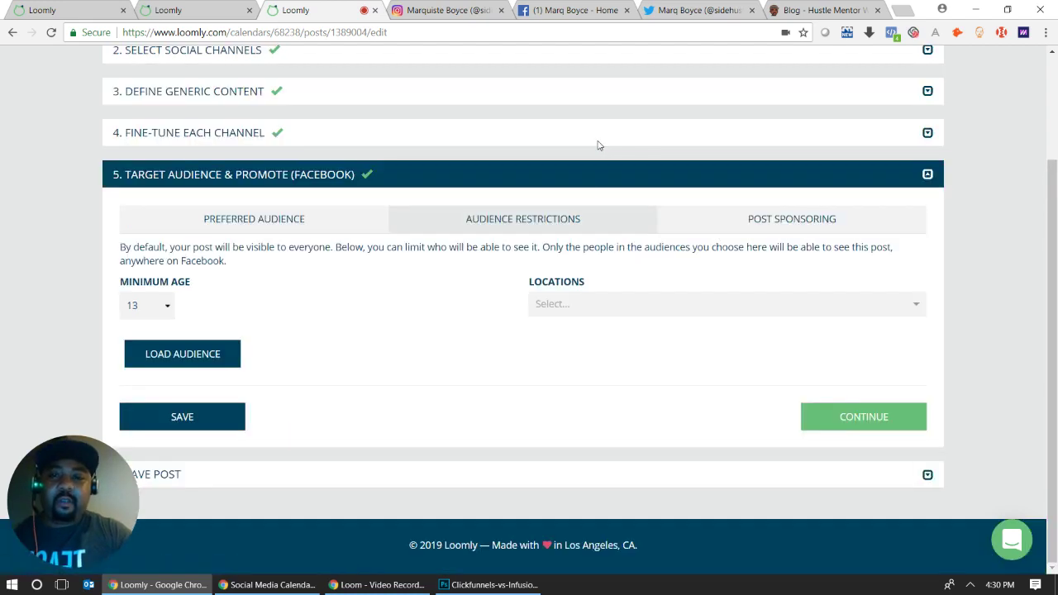
{"action": "left_click", "coordinate": [854, 418]}
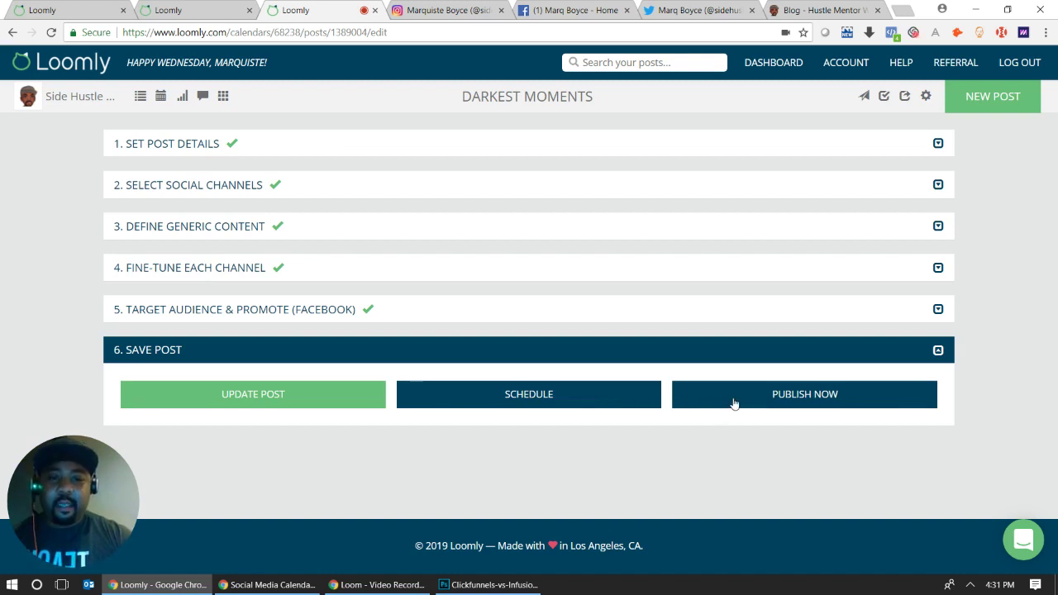
Step: Review the existing posts on the brand's Instagram, Facebook and Twitter pages before publishing
{"action": "left_click", "coordinate": [483, 10]}
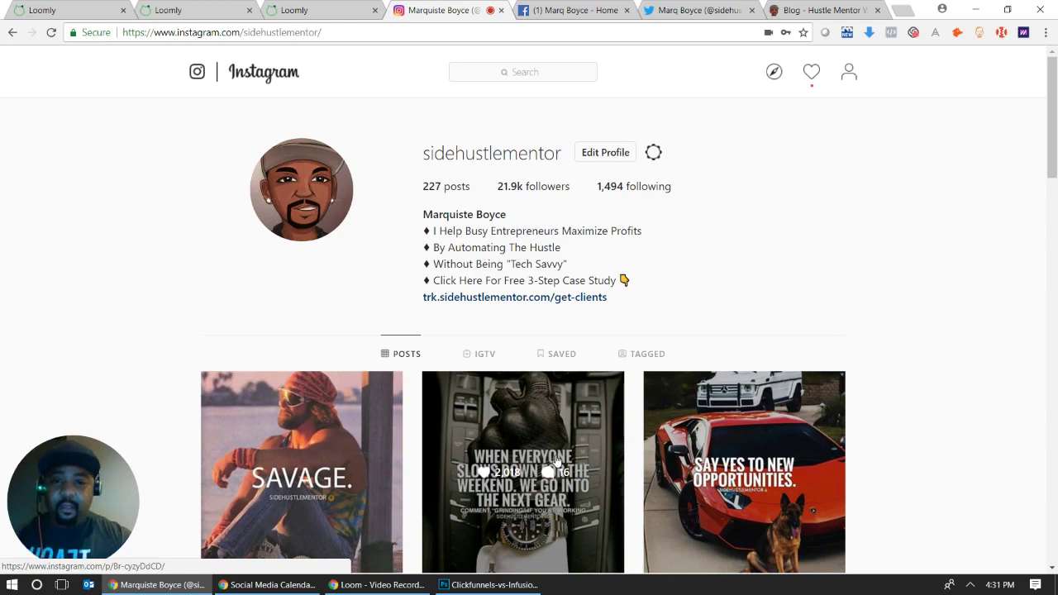
{"action": "left_click", "coordinate": [554, 6]}
{"action": "scroll", "coordinate": [1056, 248], "scroll_direction": "down", "scroll_amount": 2}
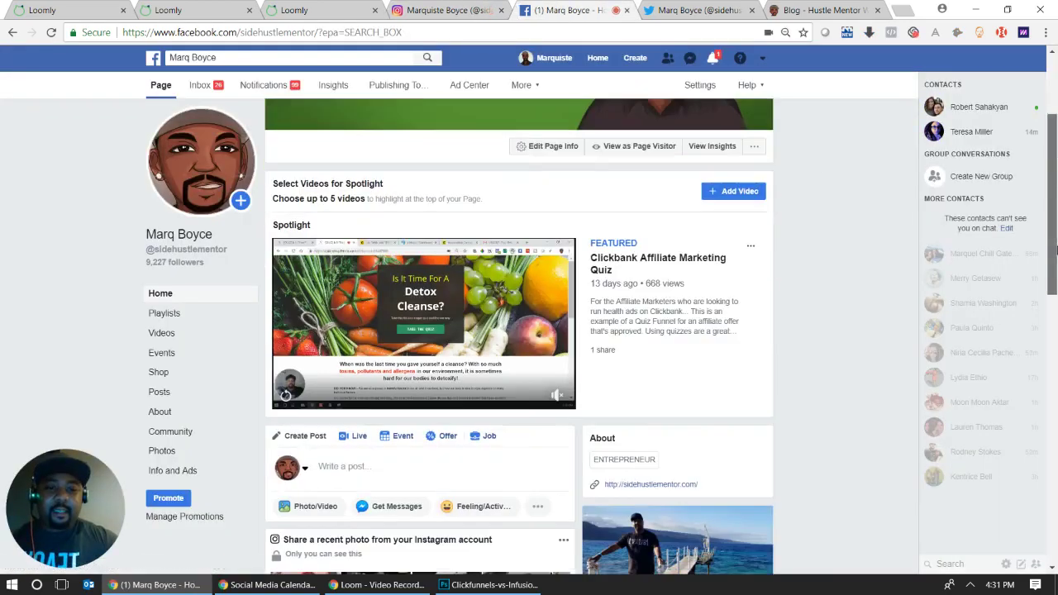
{"action": "left_click_drag", "start_coordinate": [1056, 248], "coordinate": [1056, 398]}
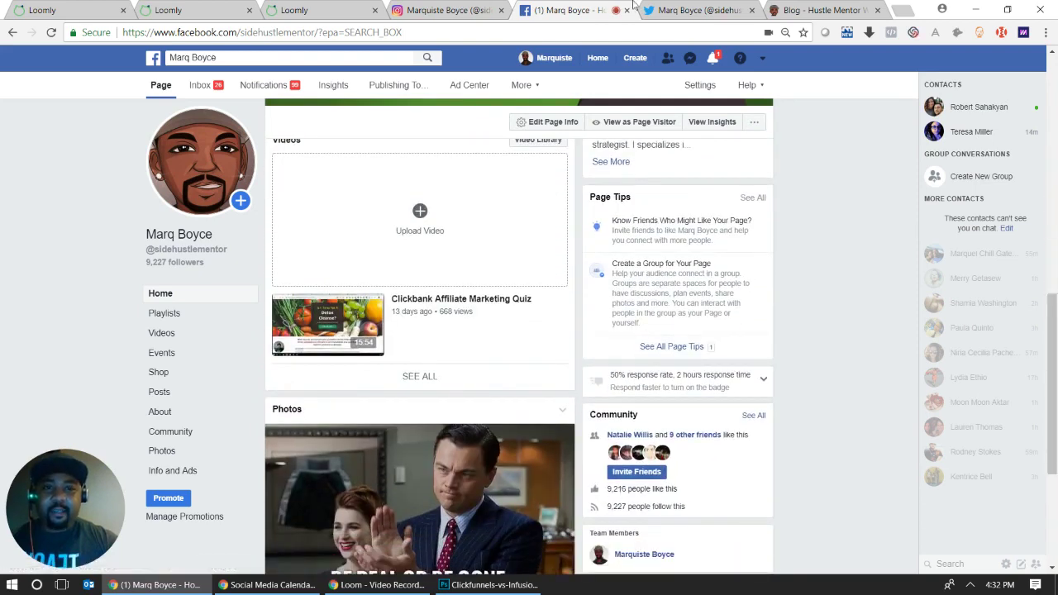
{"action": "left_click", "coordinate": [668, 7]}
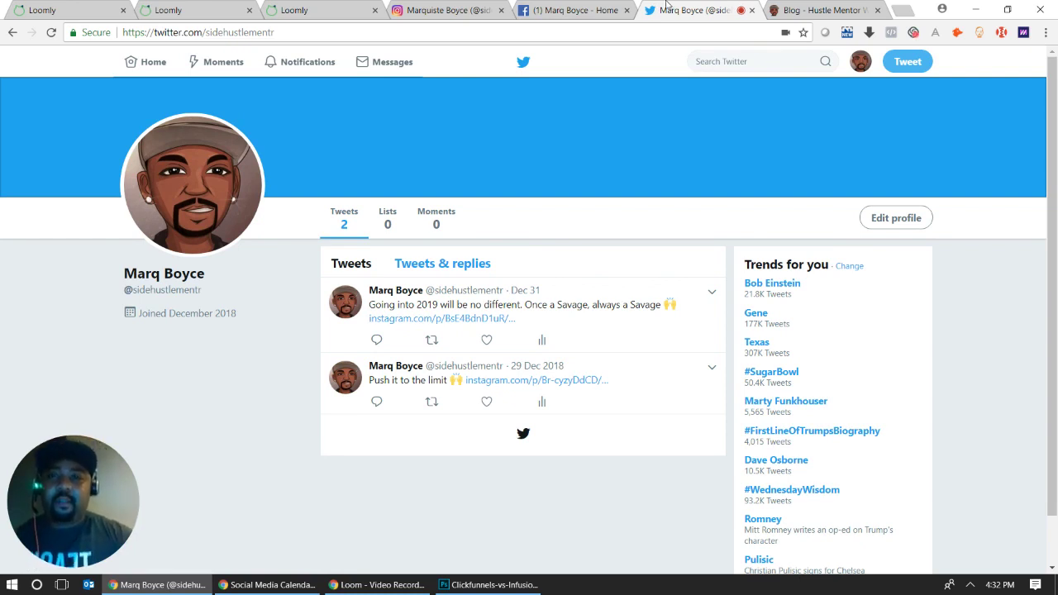
Step: Return to Loomly, publish the Darkest Moments post immediately and check its publishing status for each channel
{"action": "left_click", "coordinate": [343, 5]}
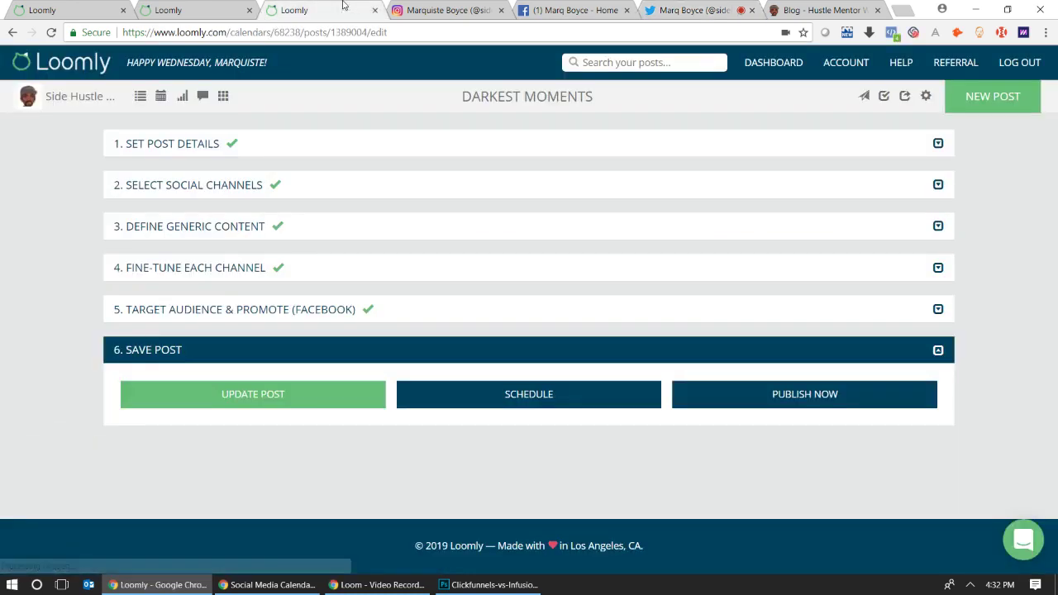
{"action": "left_click", "coordinate": [813, 404]}
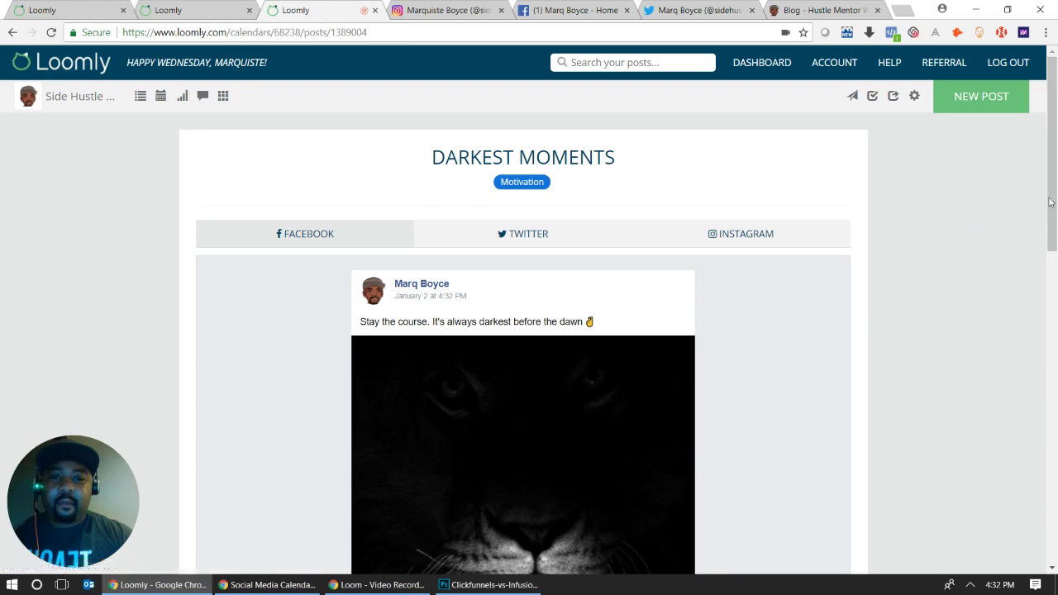
{"action": "left_click_drag", "start_coordinate": [1052, 201], "coordinate": [1056, 475]}
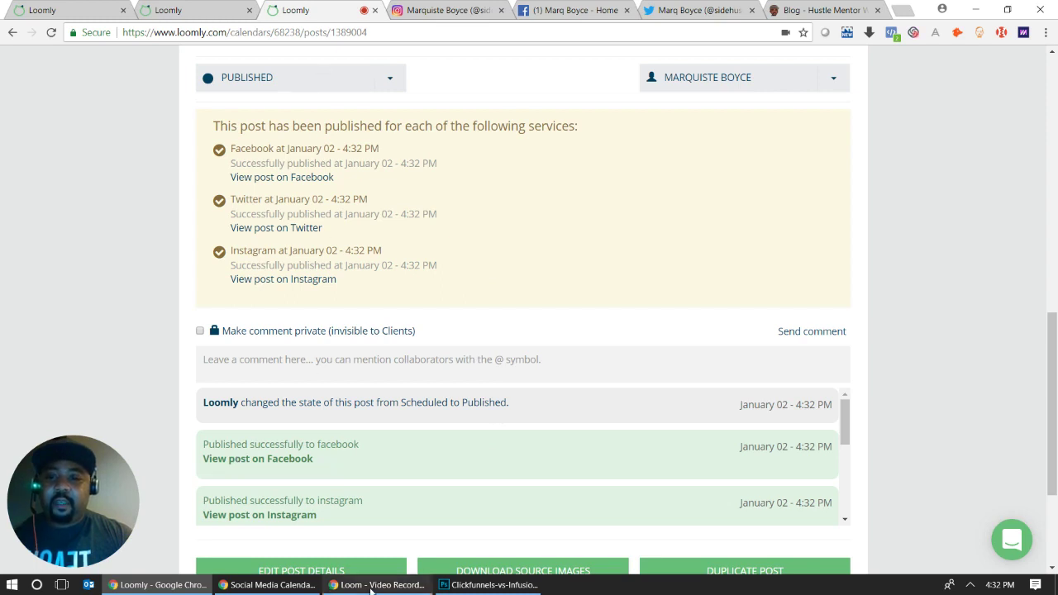
Step: Go from the post's publishing log to the Instagram profile and open the newly published lion quote post
{"action": "left_click", "coordinate": [309, 515]}
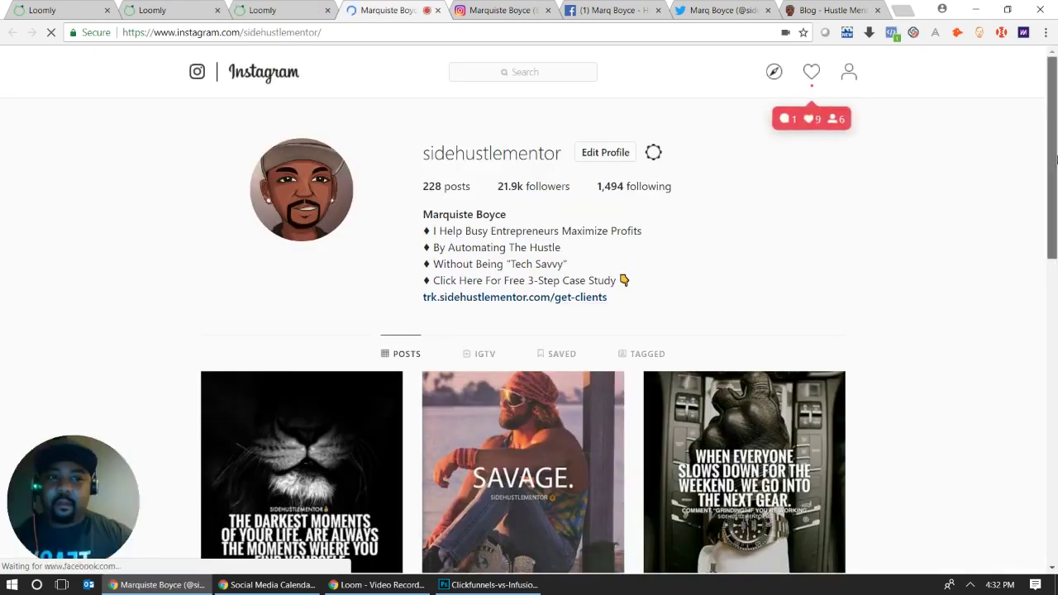
{"action": "scroll", "coordinate": [521, 320], "scroll_direction": "down", "scroll_amount": 3}
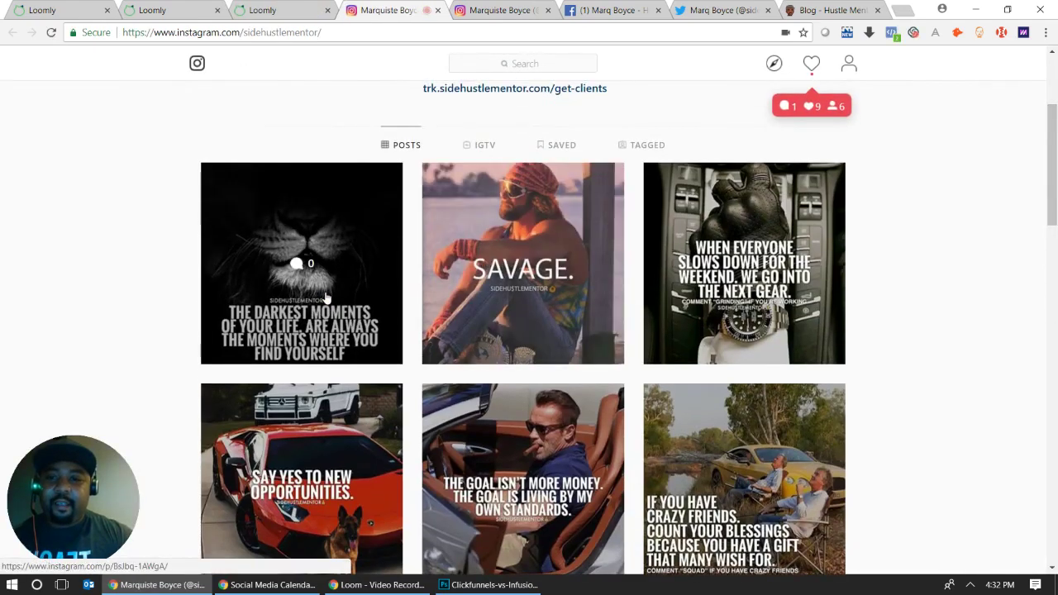
{"action": "left_click", "coordinate": [327, 298]}
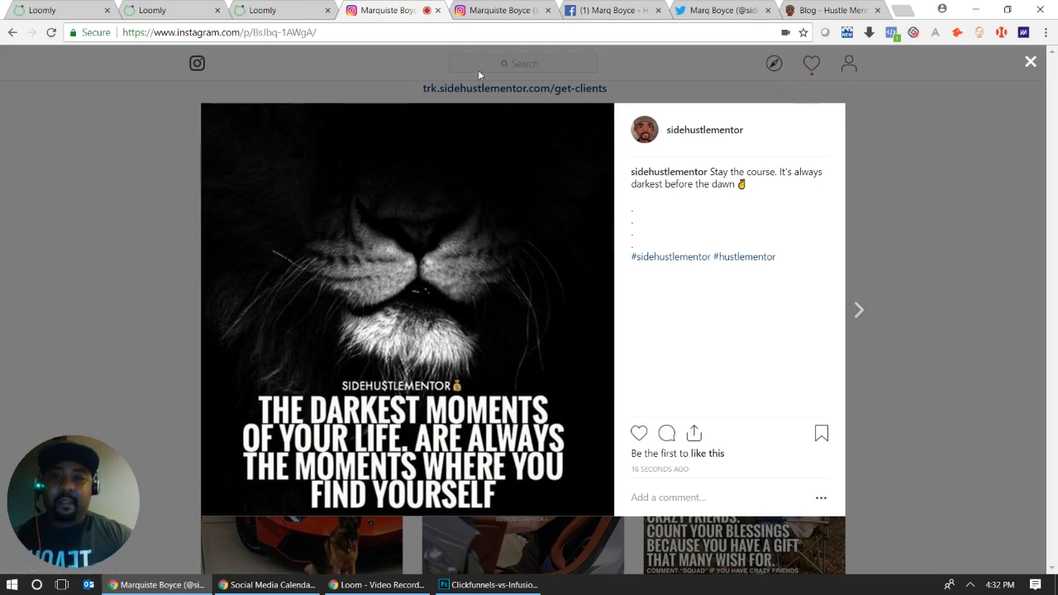
Step: Check the brand's Facebook, Twitter and Instagram pages, and return to the published post's details in Loomly to review its status and available actions
{"action": "left_click", "coordinate": [608, 10]}
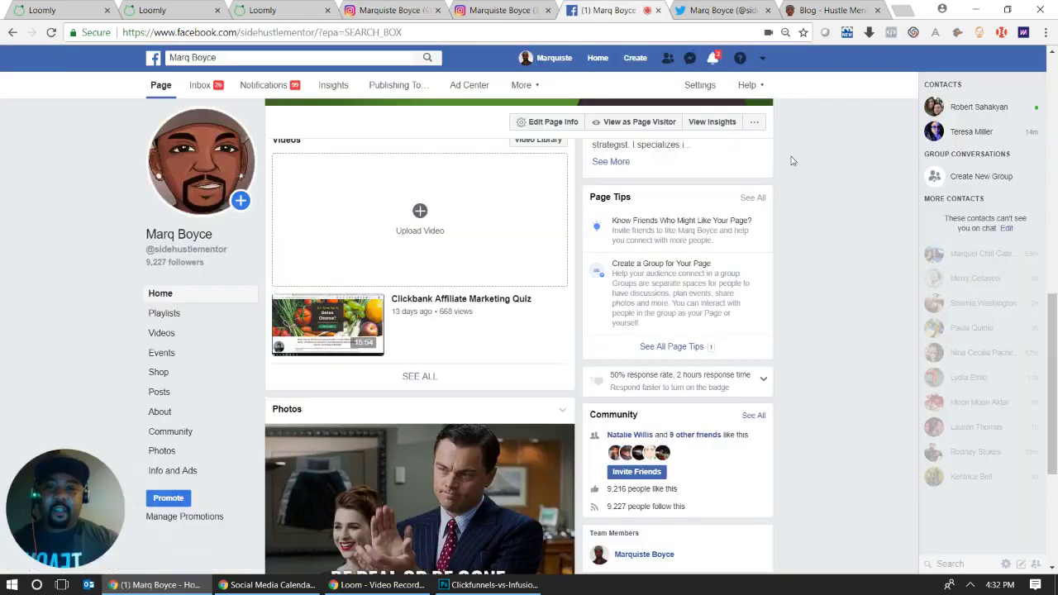
{"action": "left_click", "coordinate": [676, 7]}
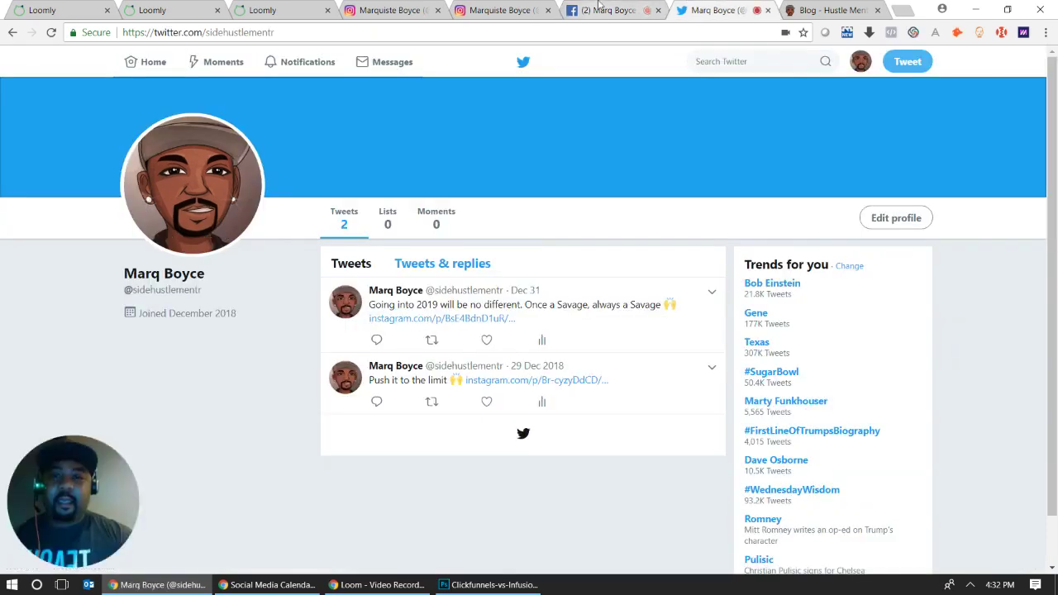
{"action": "left_click", "coordinate": [389, 7]}
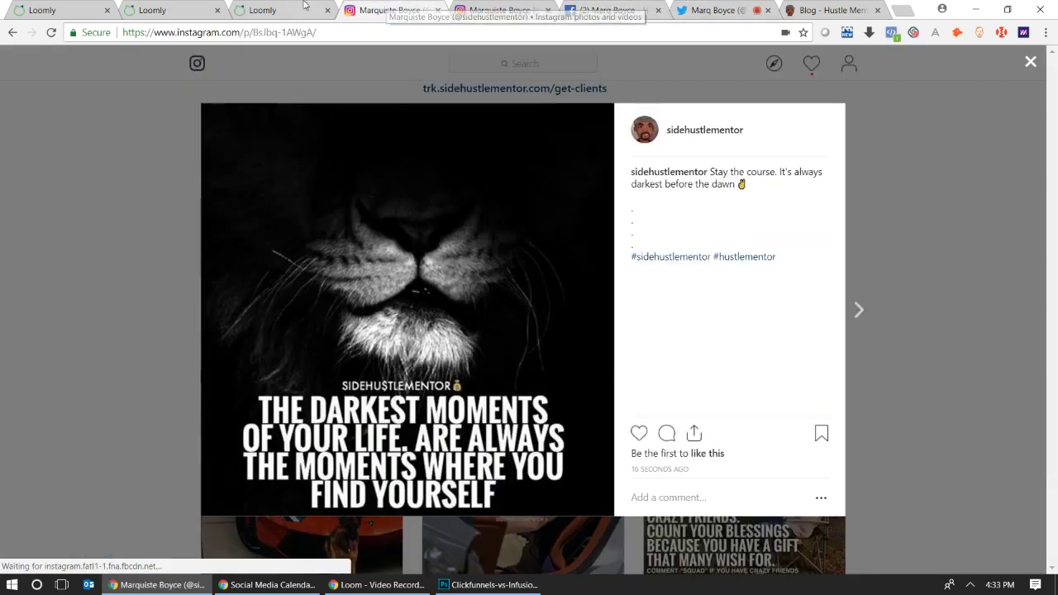
{"action": "left_click", "coordinate": [303, 8]}
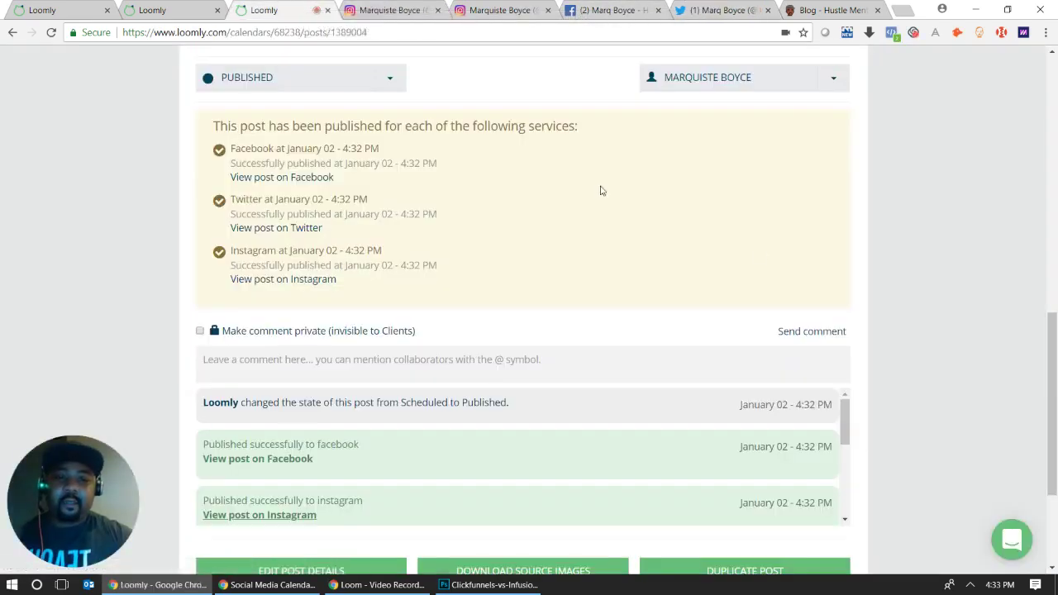
{"action": "left_click_drag", "start_coordinate": [1053, 388], "coordinate": [1056, 453]}
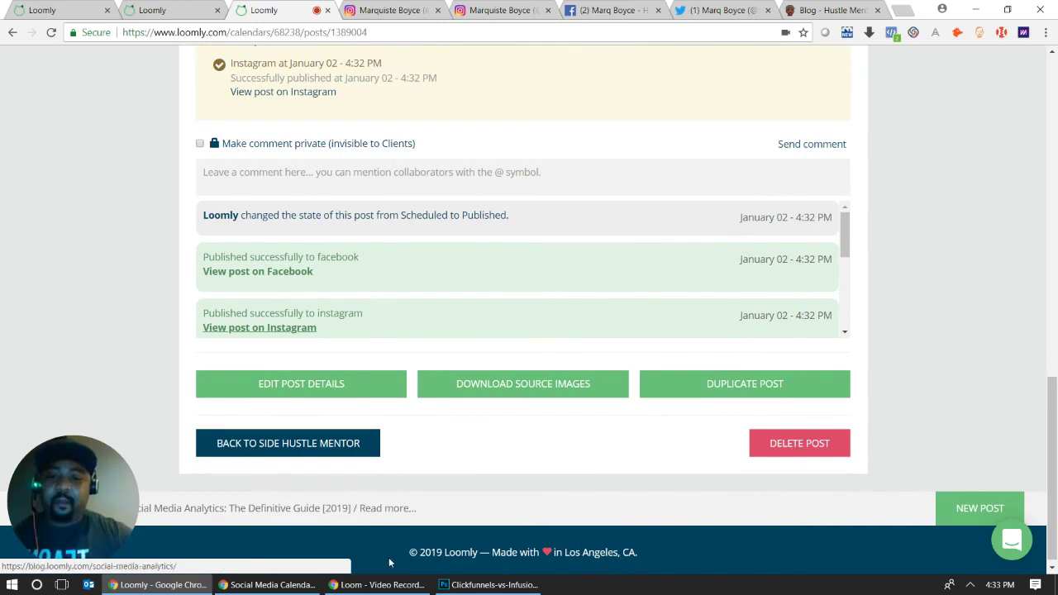
Step: Switch to the browser window with Loomly's public website and review the monthly prices and limits of its plans
{"action": "left_click", "coordinate": [351, 588]}
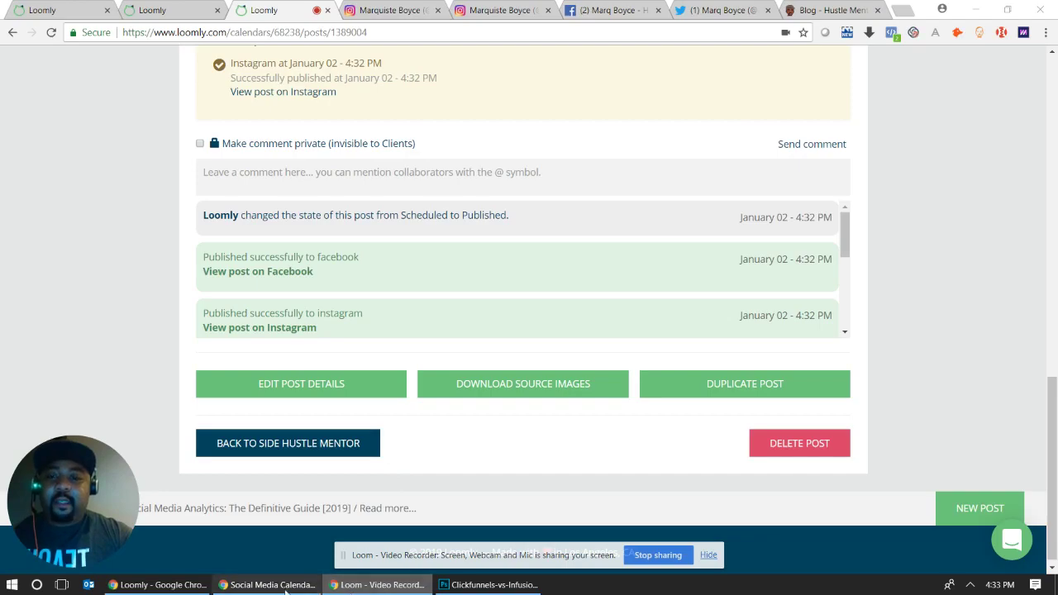
{"action": "left_click", "coordinate": [266, 585]}
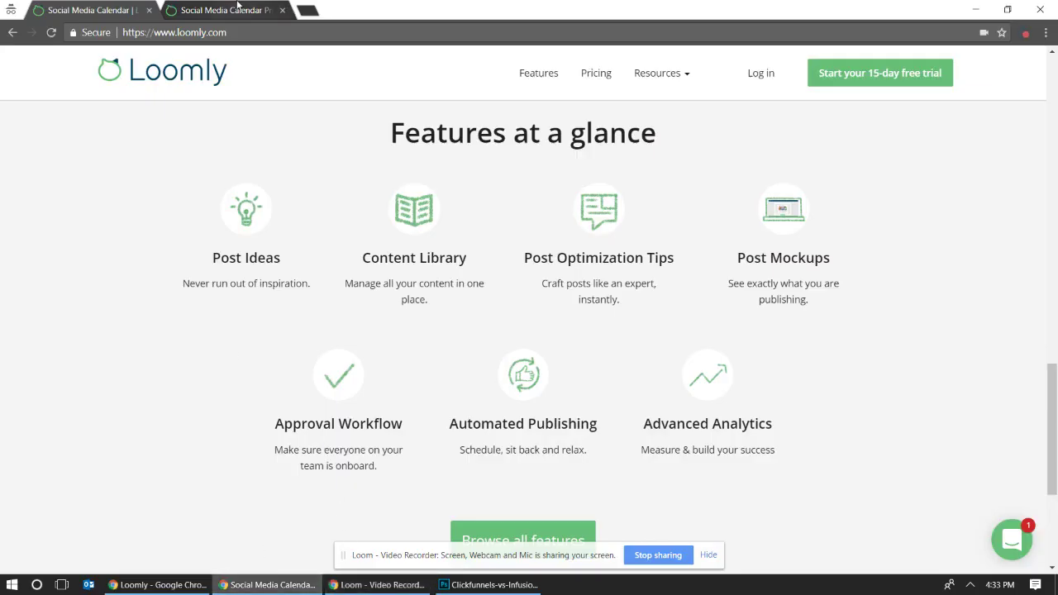
{"action": "left_click", "coordinate": [239, 7]}
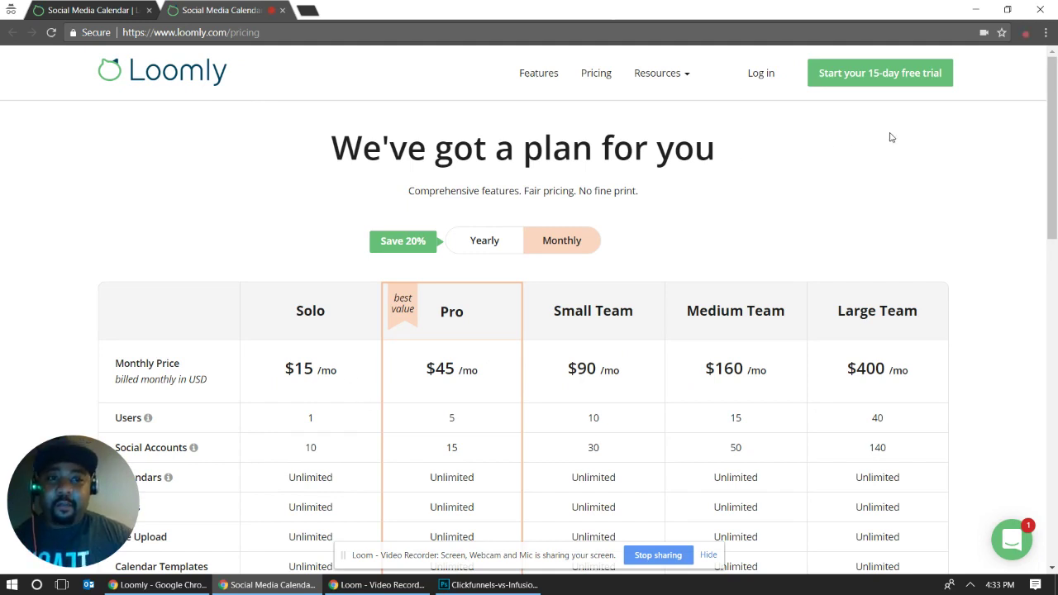
{"action": "scroll", "coordinate": [1057, 175], "scroll_direction": "down", "scroll_amount": 1}
{"action": "scroll", "coordinate": [1057, 176], "scroll_direction": "down", "scroll_amount": 1}
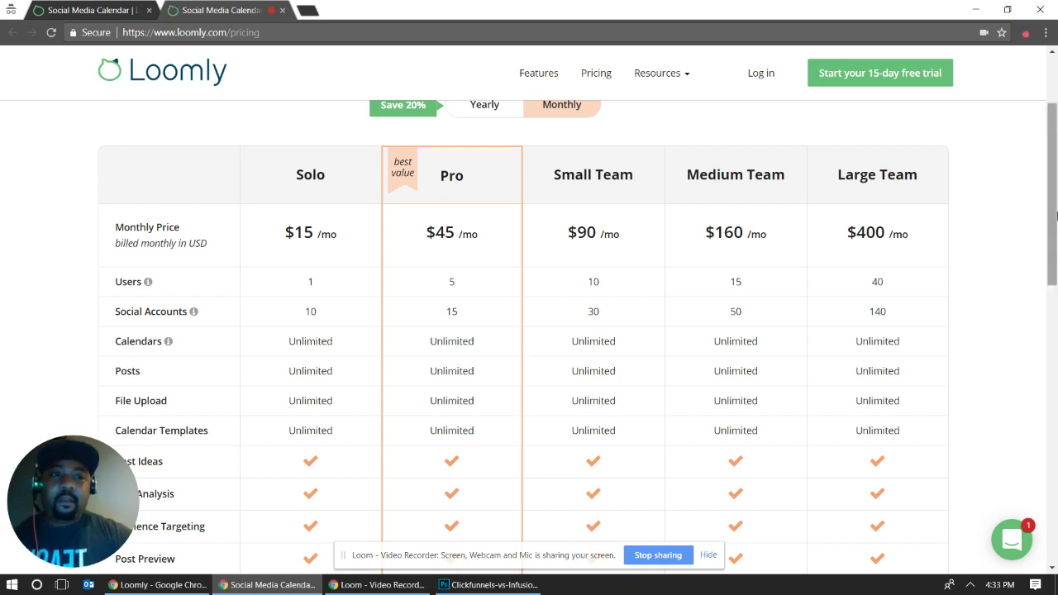
{"action": "left_click_drag", "start_coordinate": [1055, 192], "coordinate": [1056, 146]}
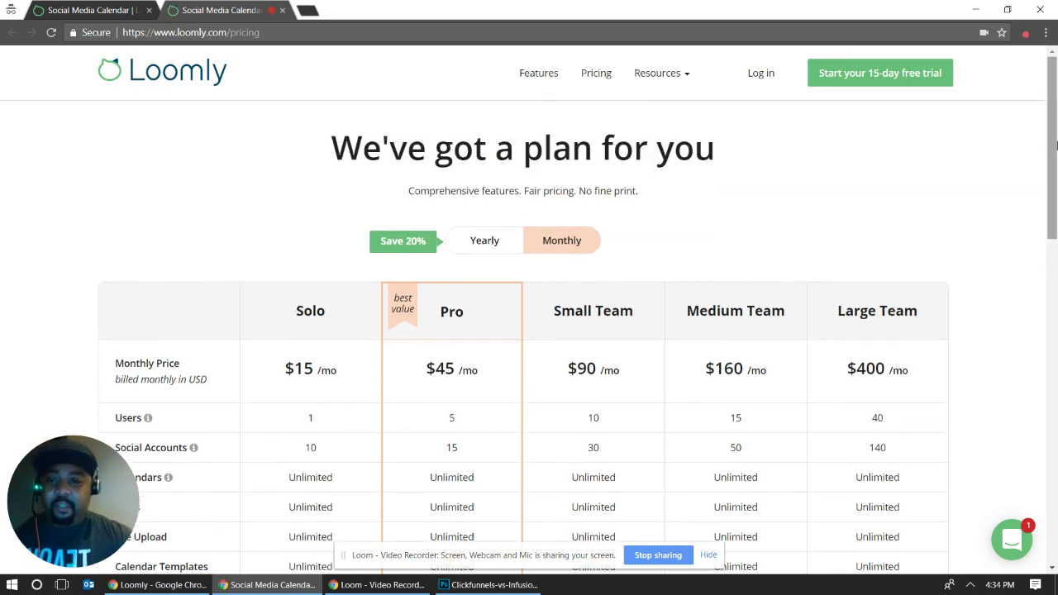